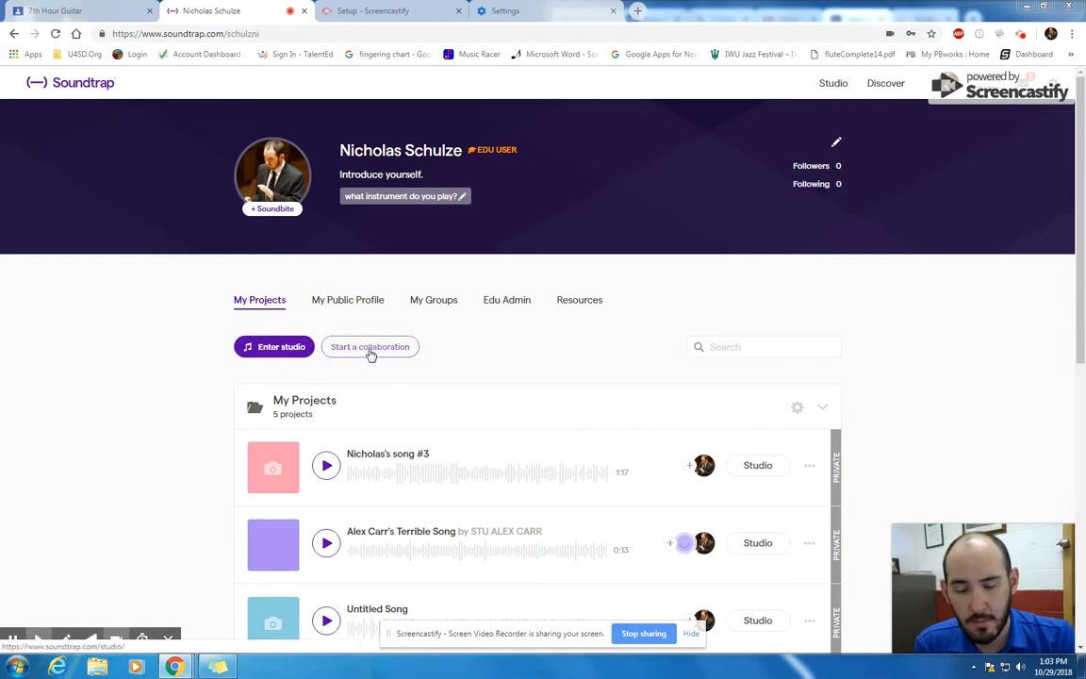
- Enter the studio, discard the unsaved changes of the last project, and start a new project from the Blank template
click(277, 349)
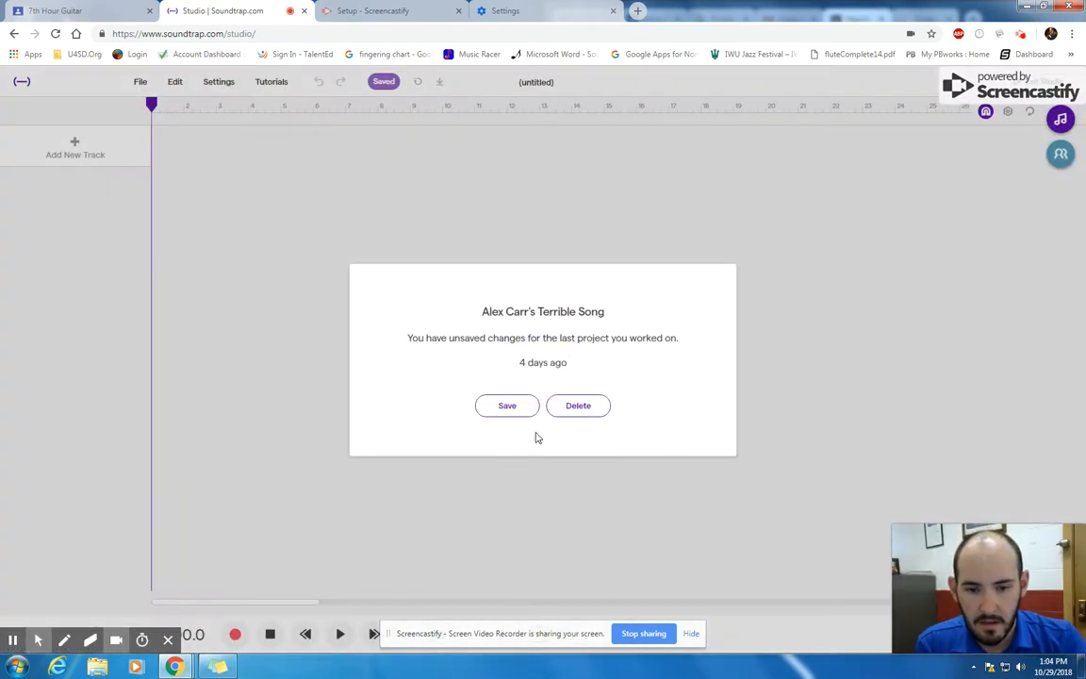
click(577, 405)
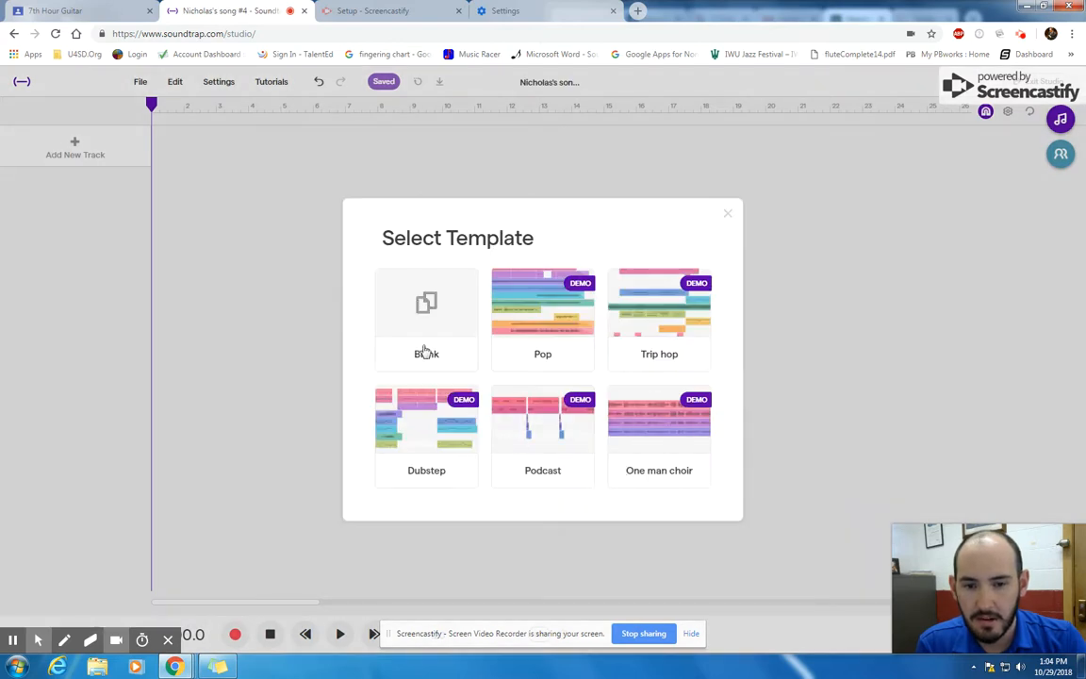
click(426, 357)
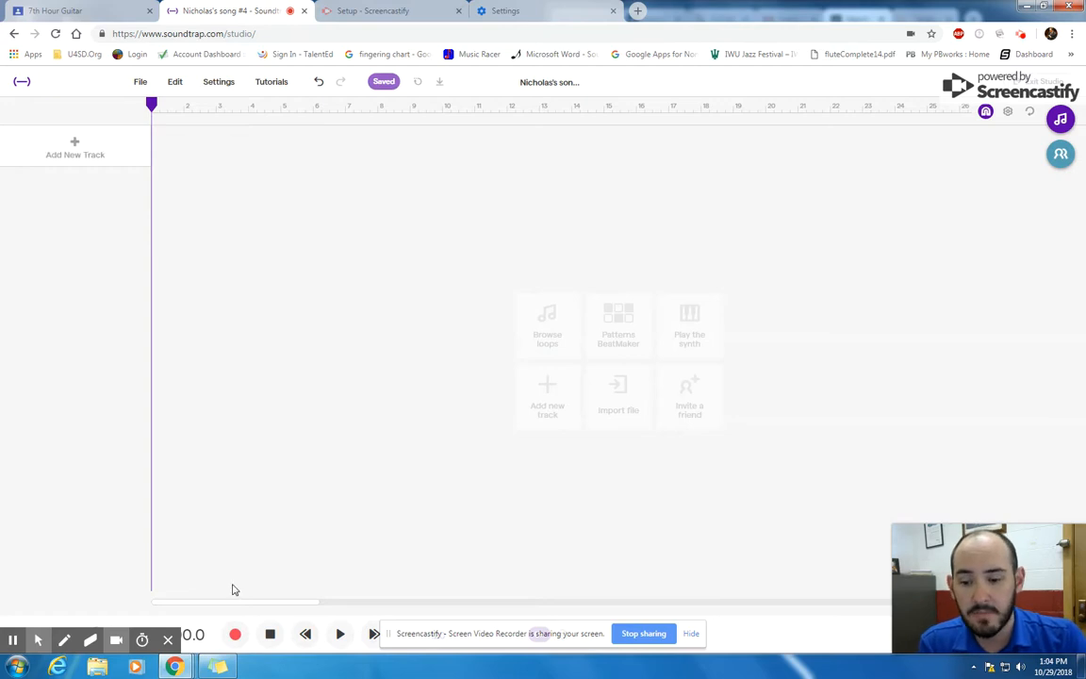
- Audition loops in the Beats category of the loop library and place Beat - Calling Out on a new track at bar 1
click(104, 158)
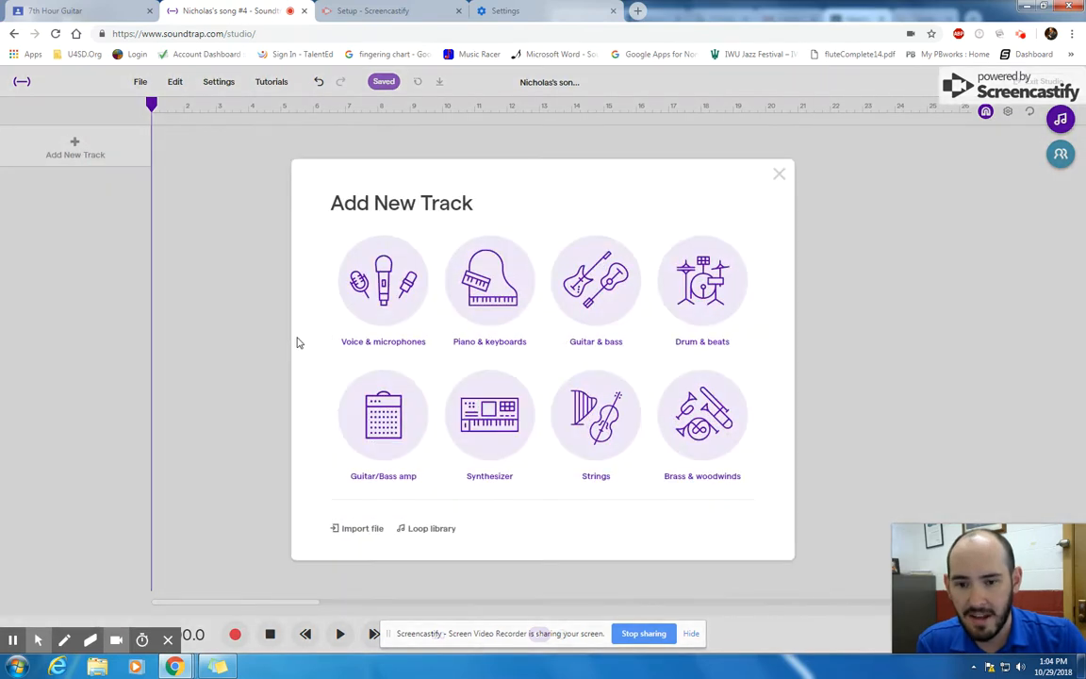
click(426, 529)
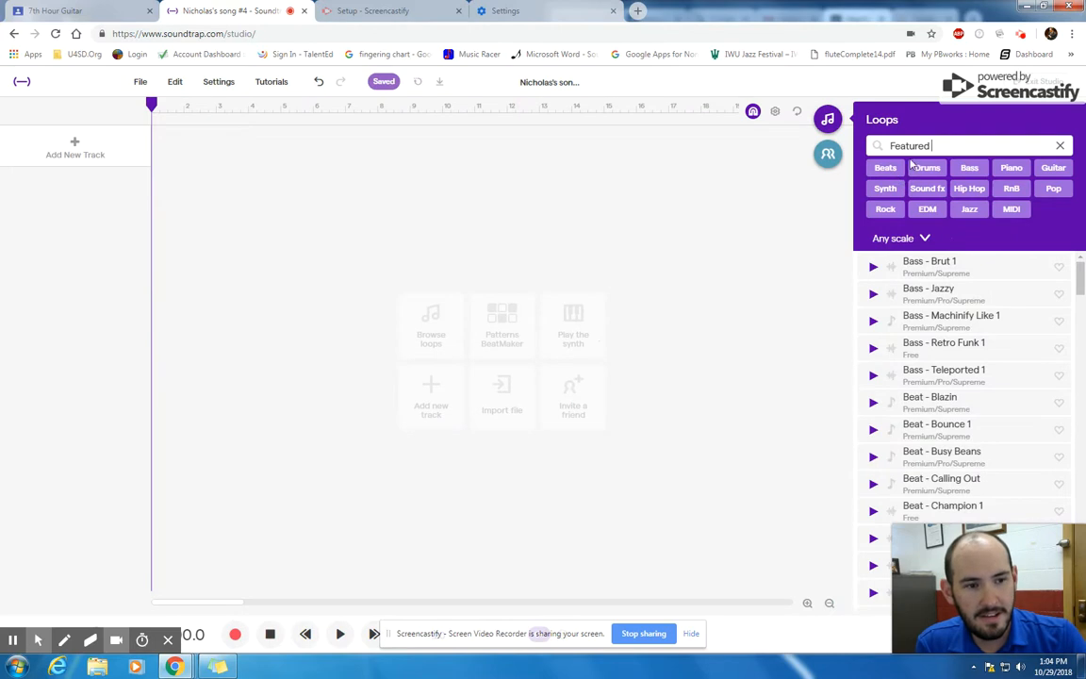
click(893, 171)
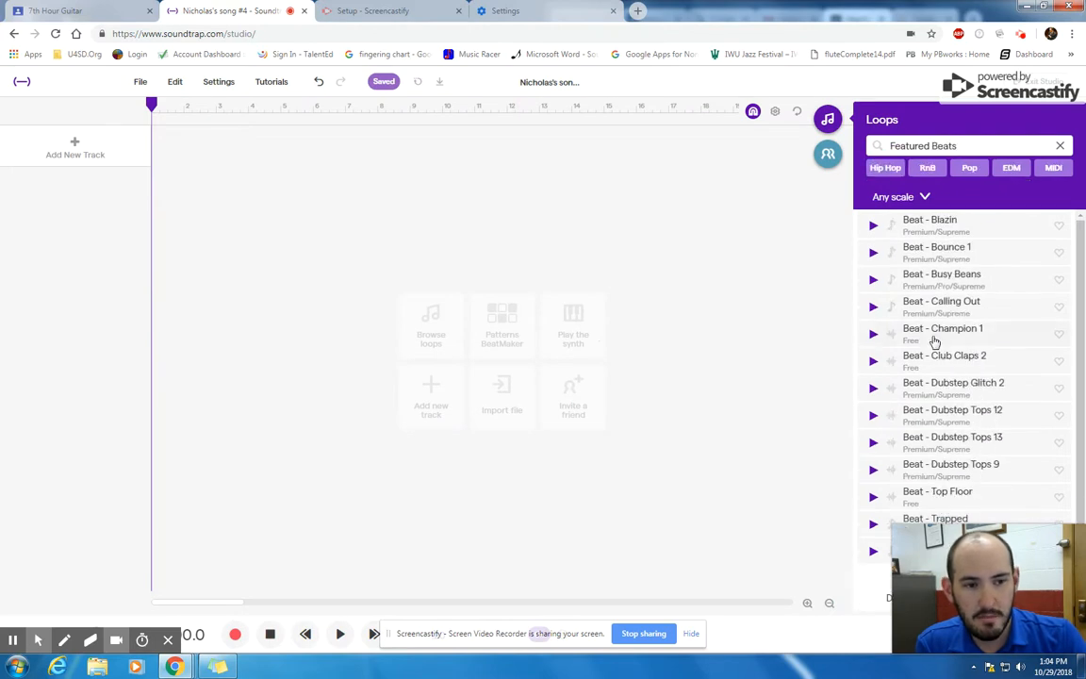
click(873, 281)
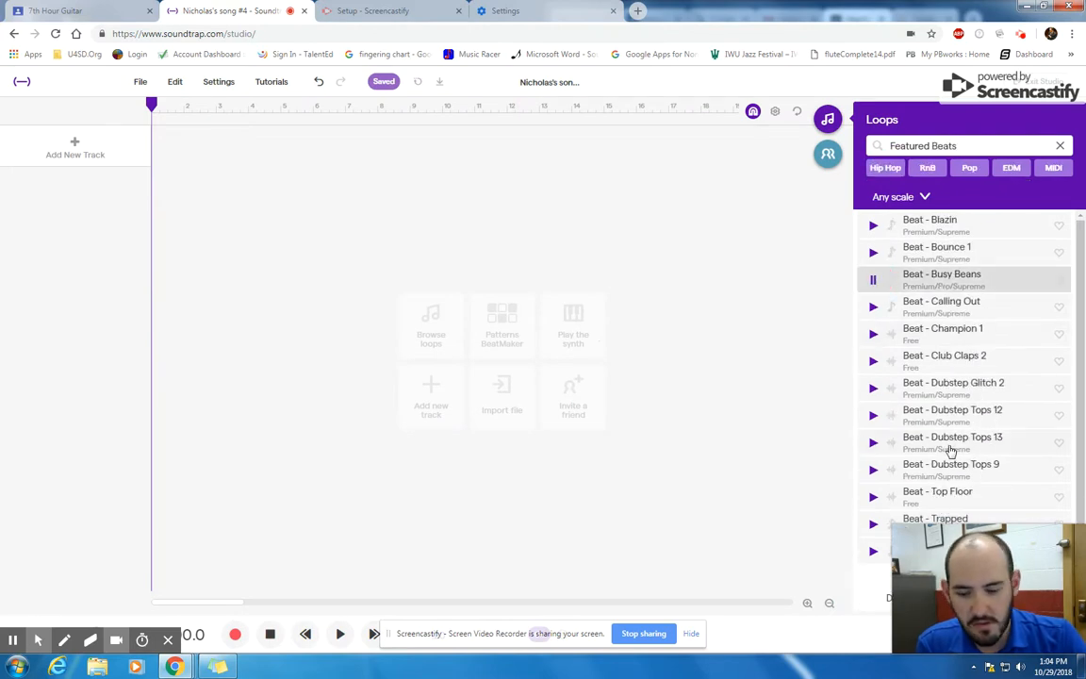
click(872, 307)
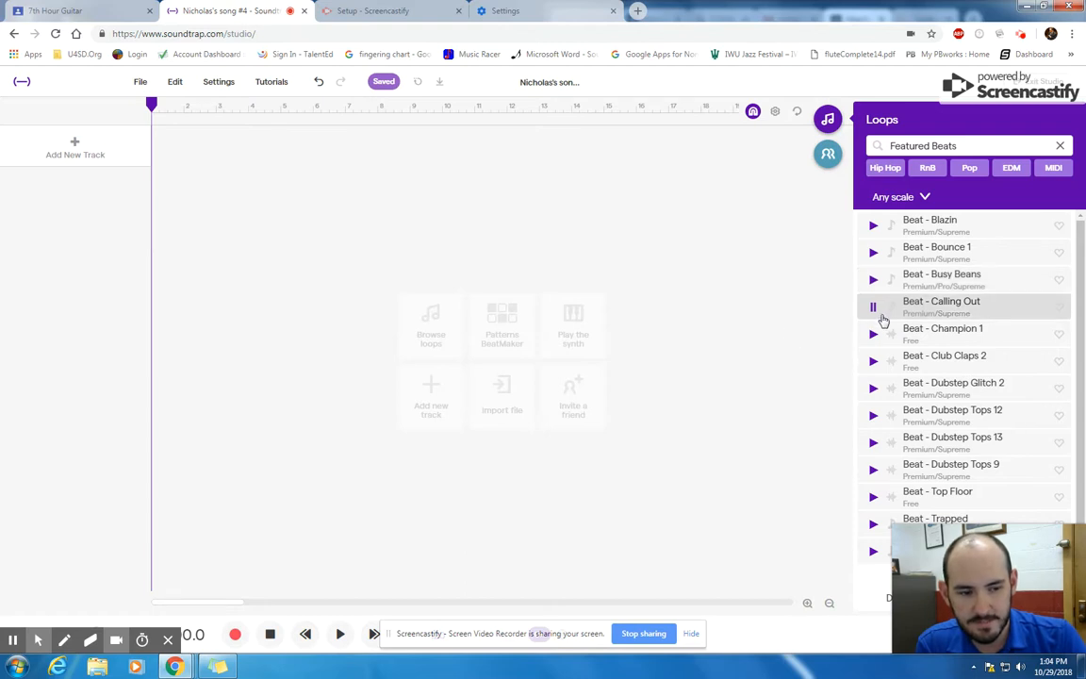
drag(923, 311, 163, 155)
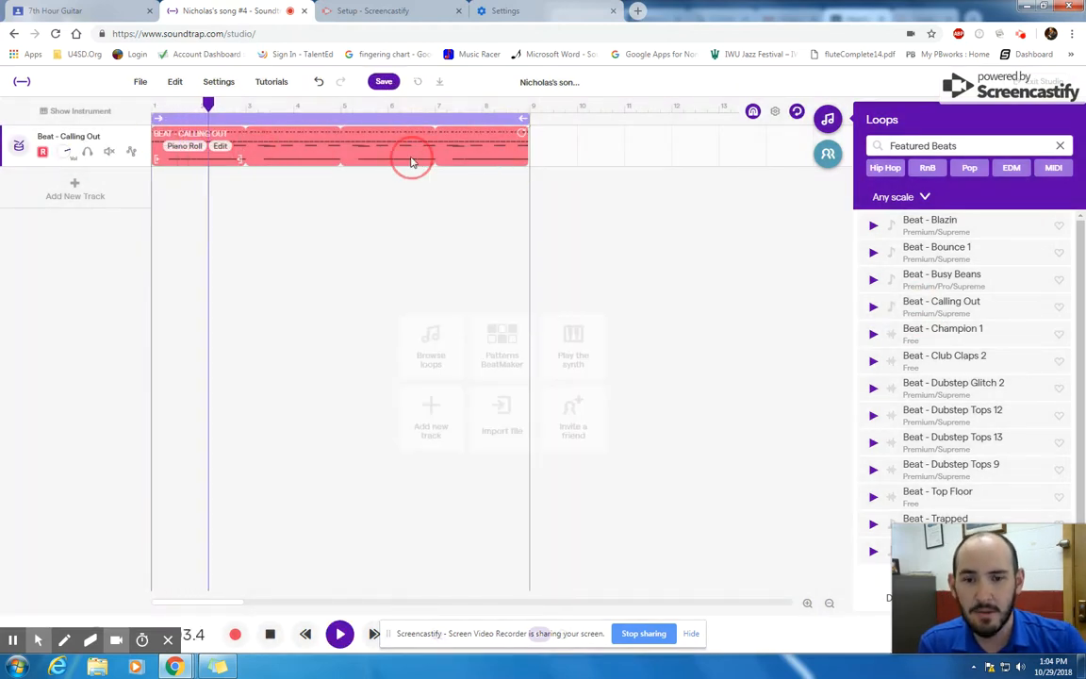
click(339, 634)
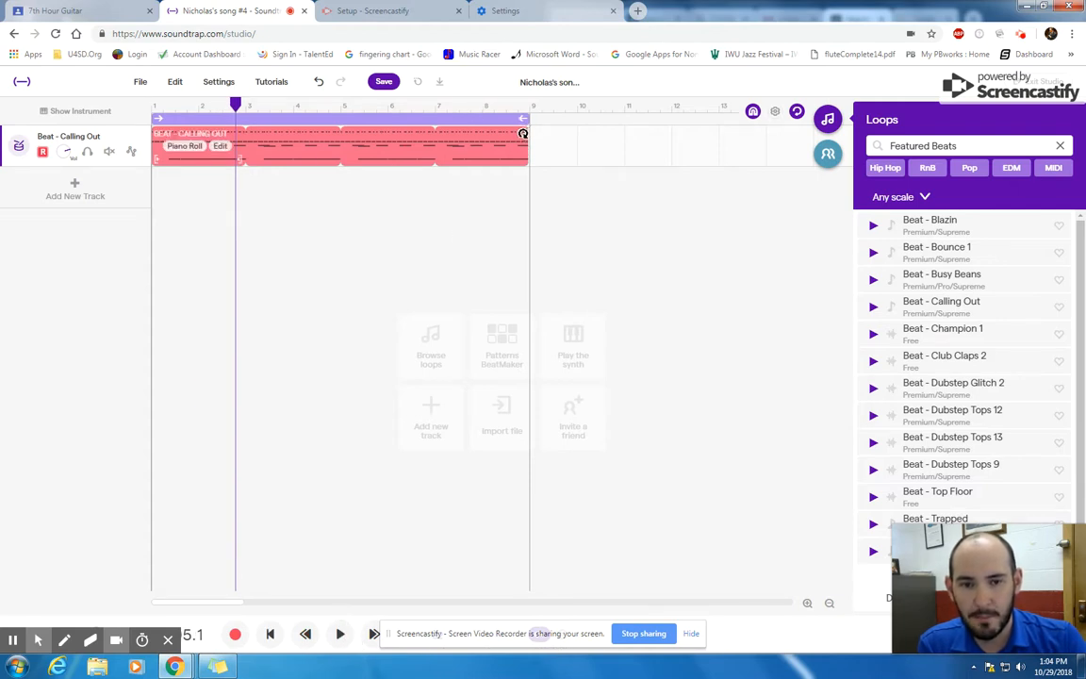
- Extend the repeating Beat - Calling Out region so that it runs to bar 16
drag(523, 133, 664, 142)
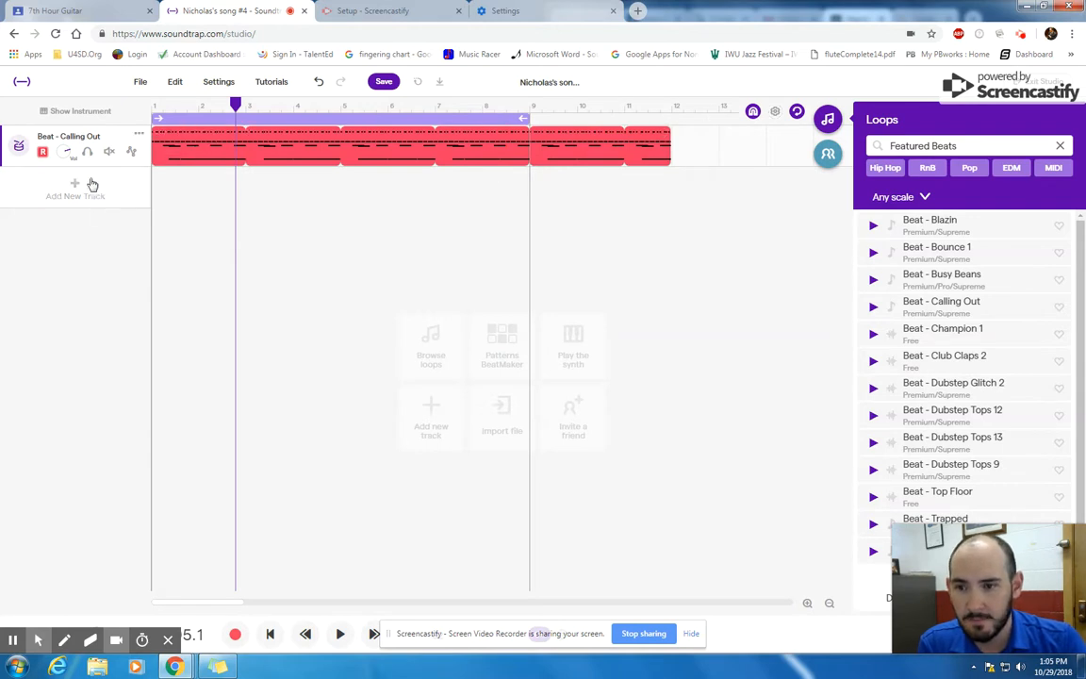
drag(668, 132, 415, 143)
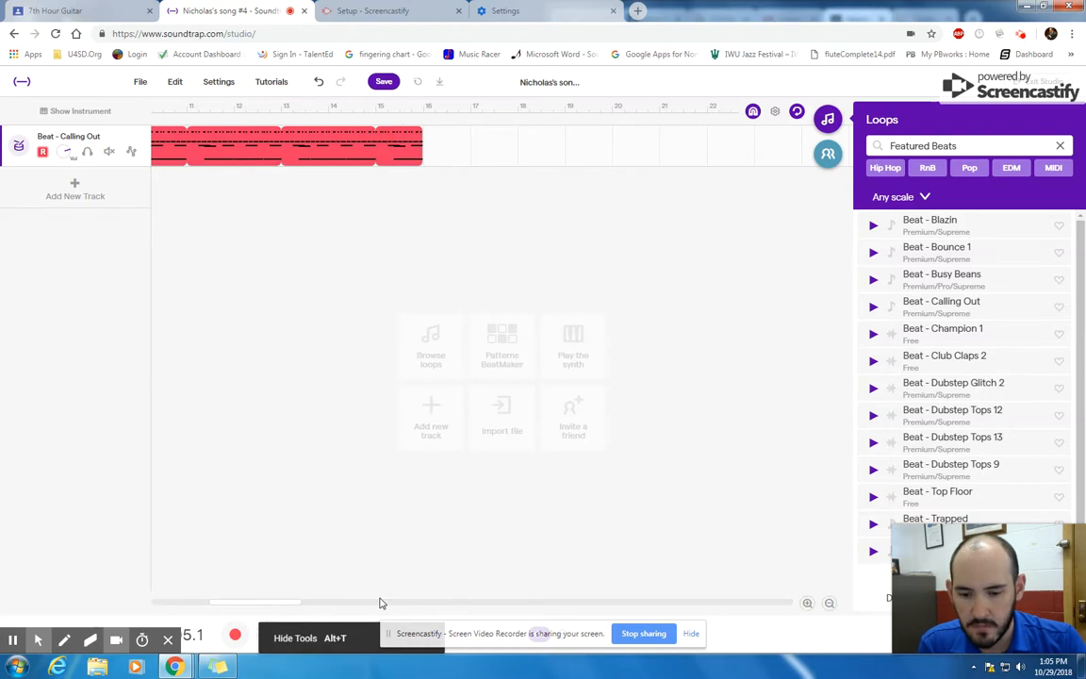
scroll(402, 587, left, 5)
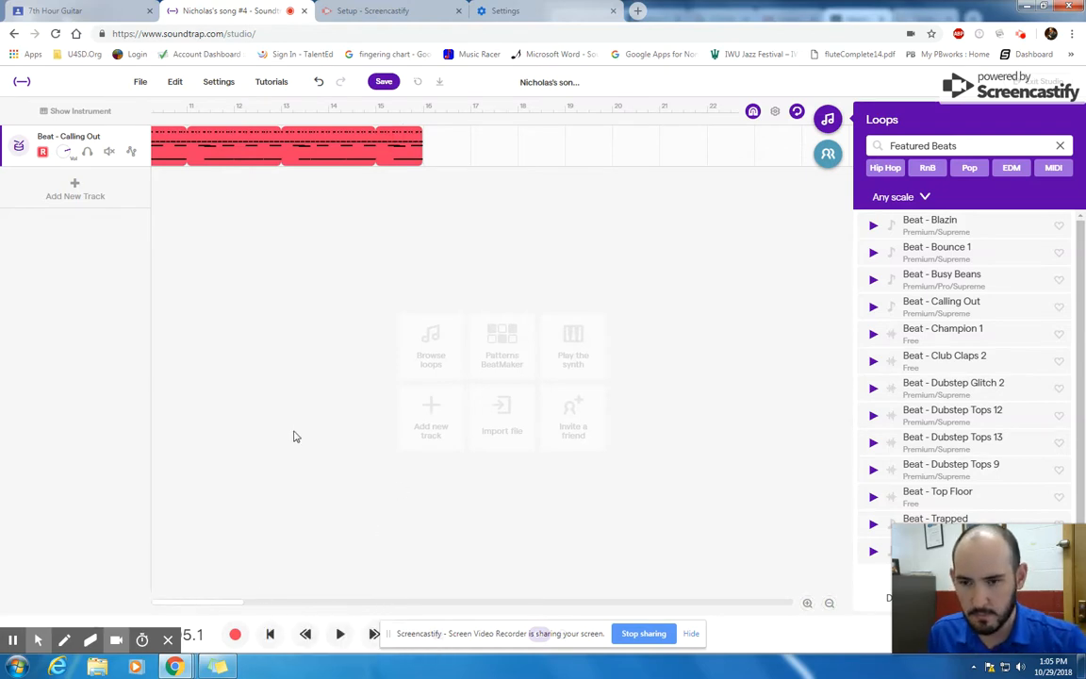
scroll(291, 534, up, 8)
scroll(298, 305, down, 3)
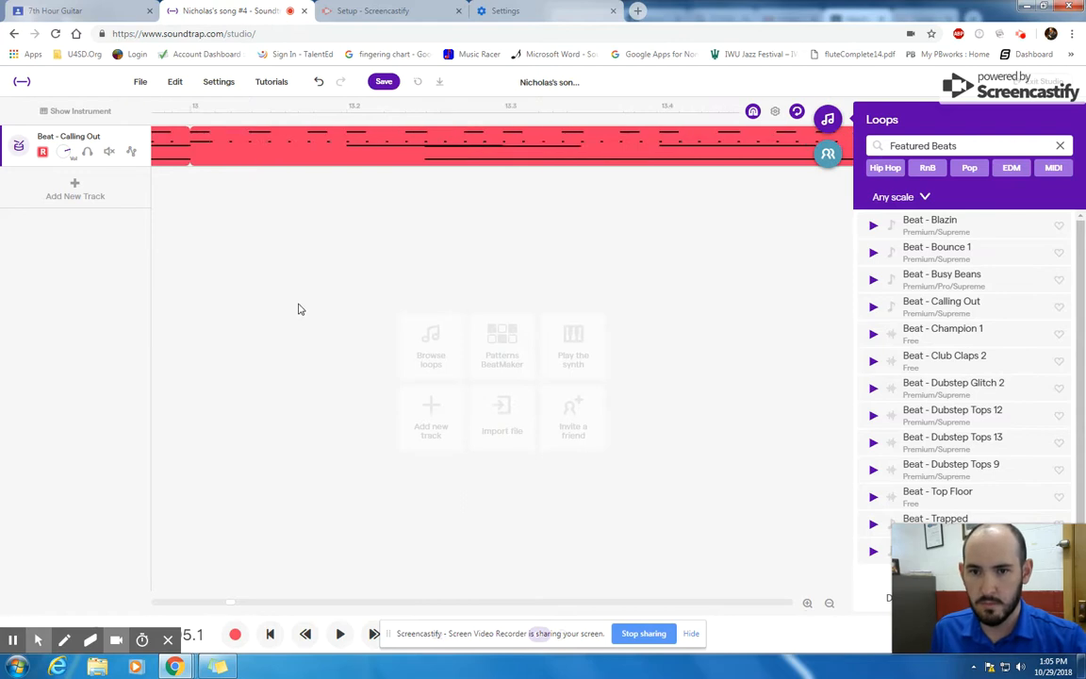
scroll(302, 310, down, 4)
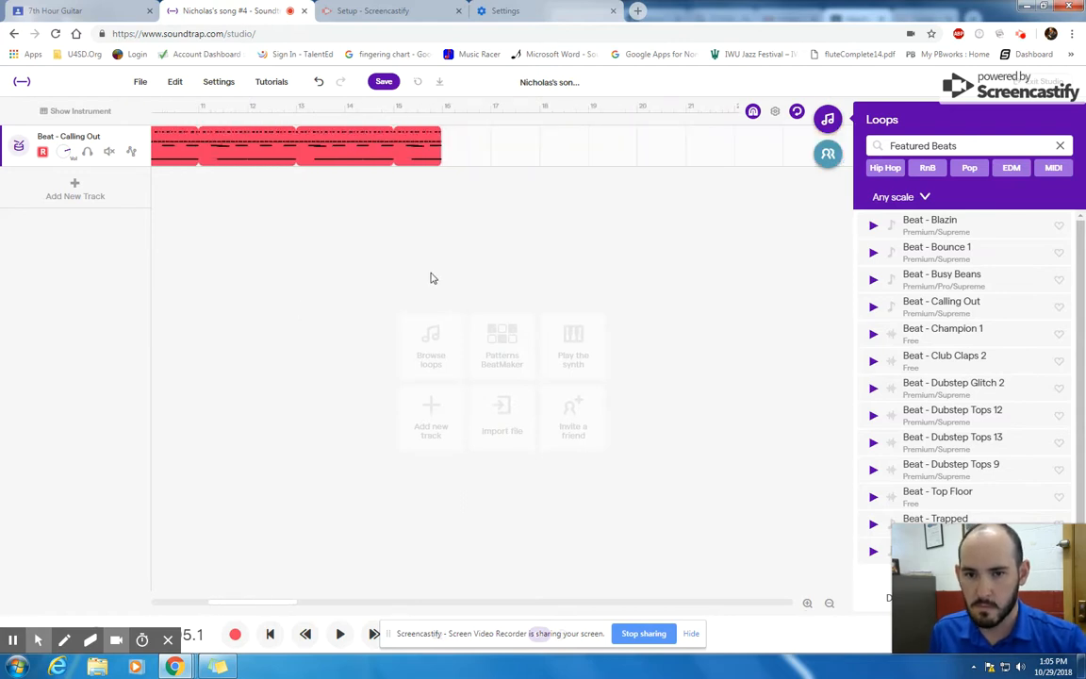
drag(285, 601, 173, 594)
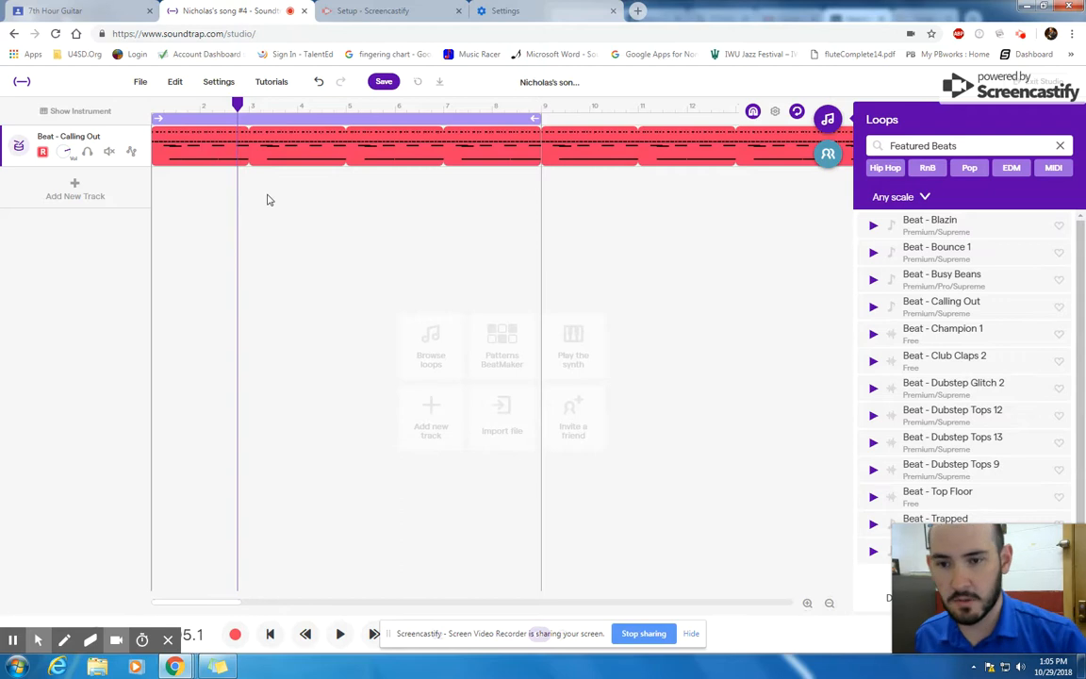
- Add a Voice & microphones track and start recording on it from the beginning of the song
click(75, 189)
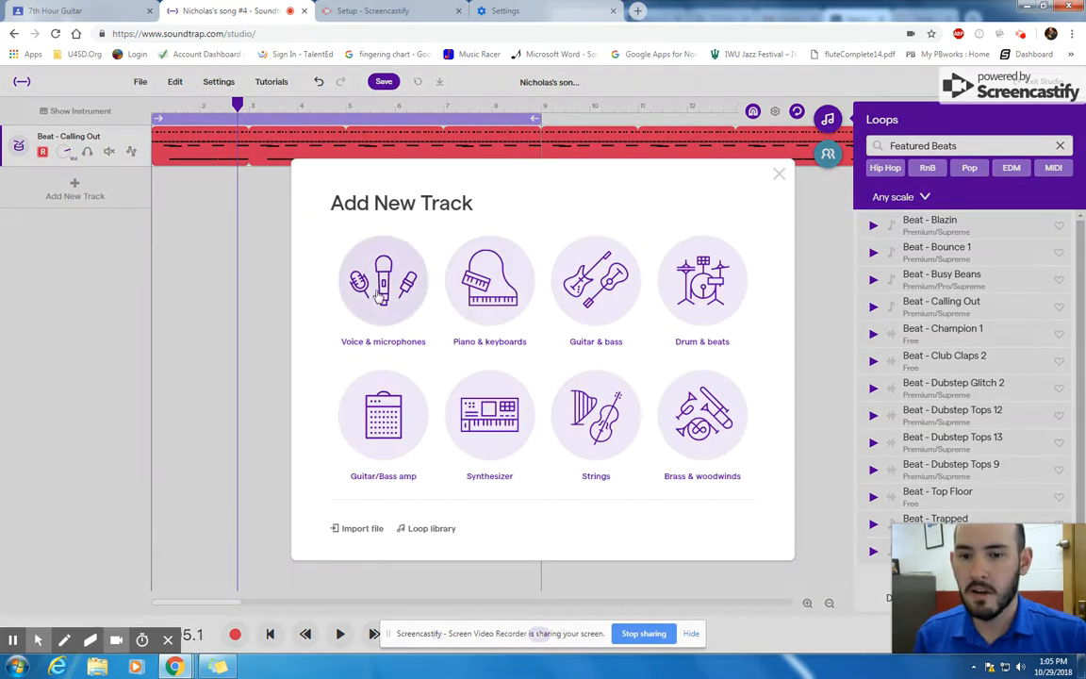
click(385, 283)
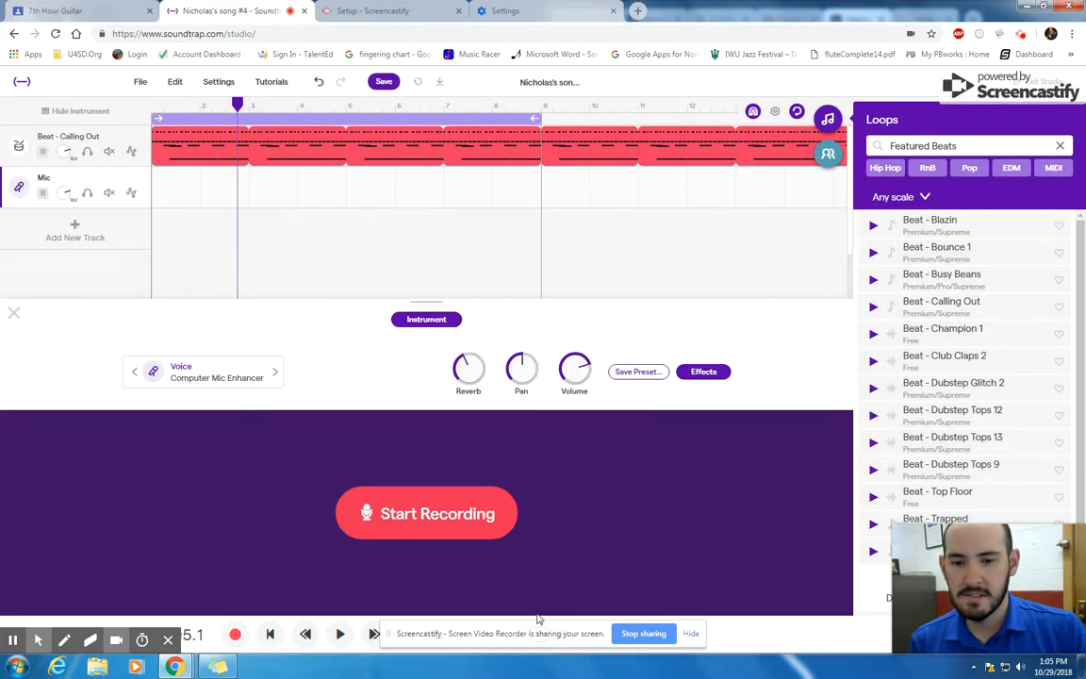
click(428, 524)
click(220, 105)
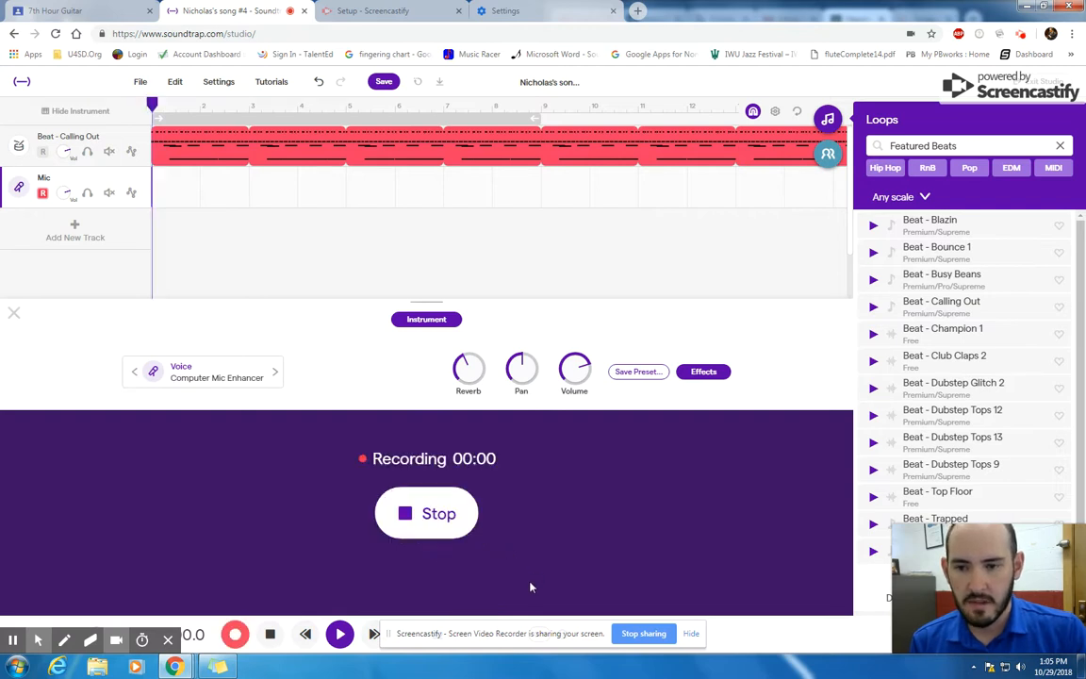
- Toggle the beat track's mute during the recording, leave it muted, and stop the take at about bar 5
click(109, 151)
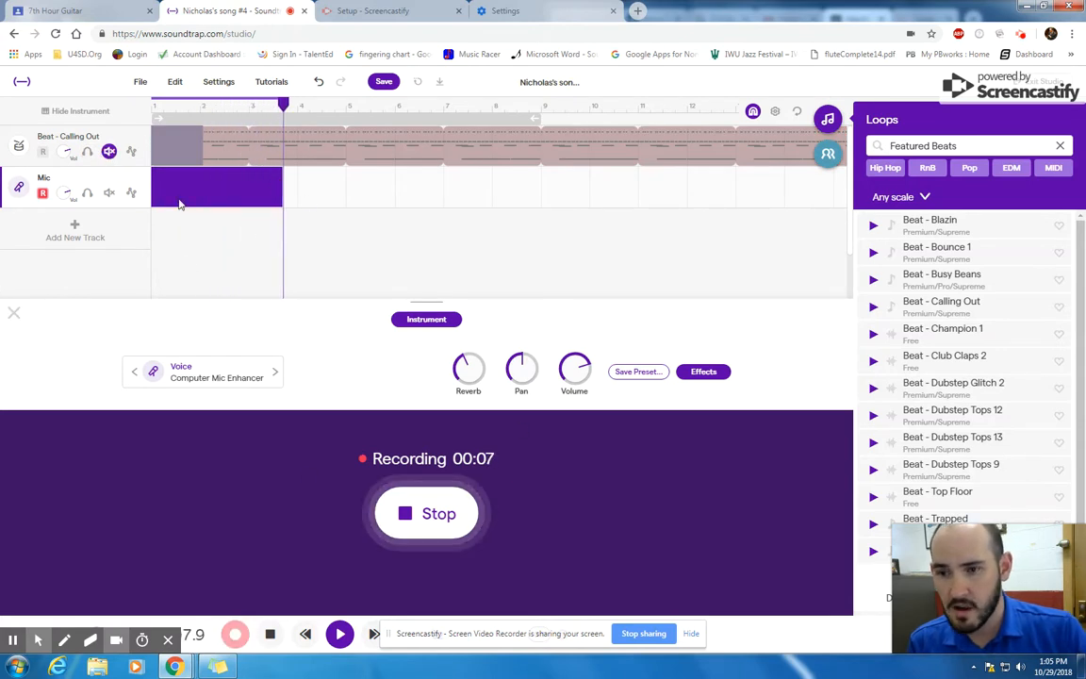
click(110, 151)
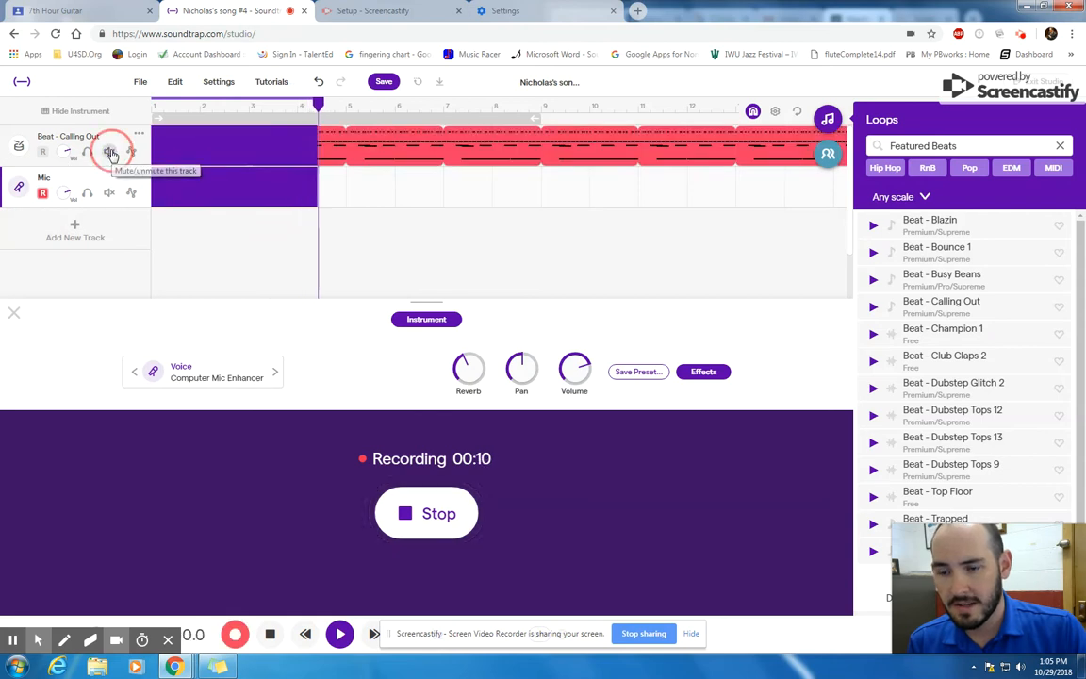
click(109, 152)
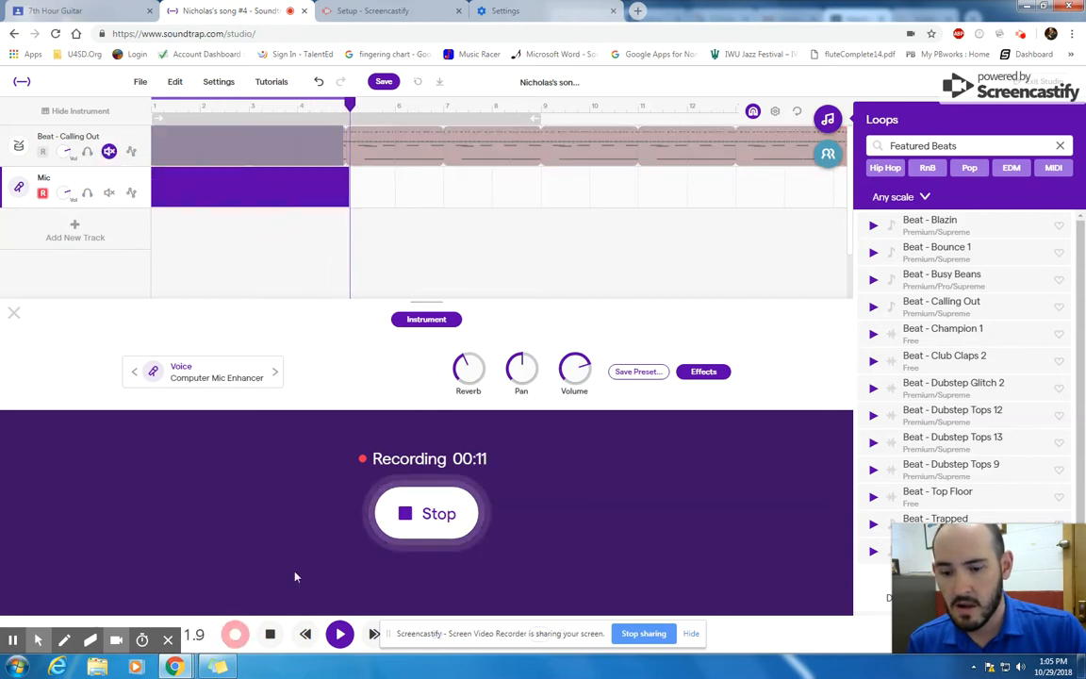
click(274, 634)
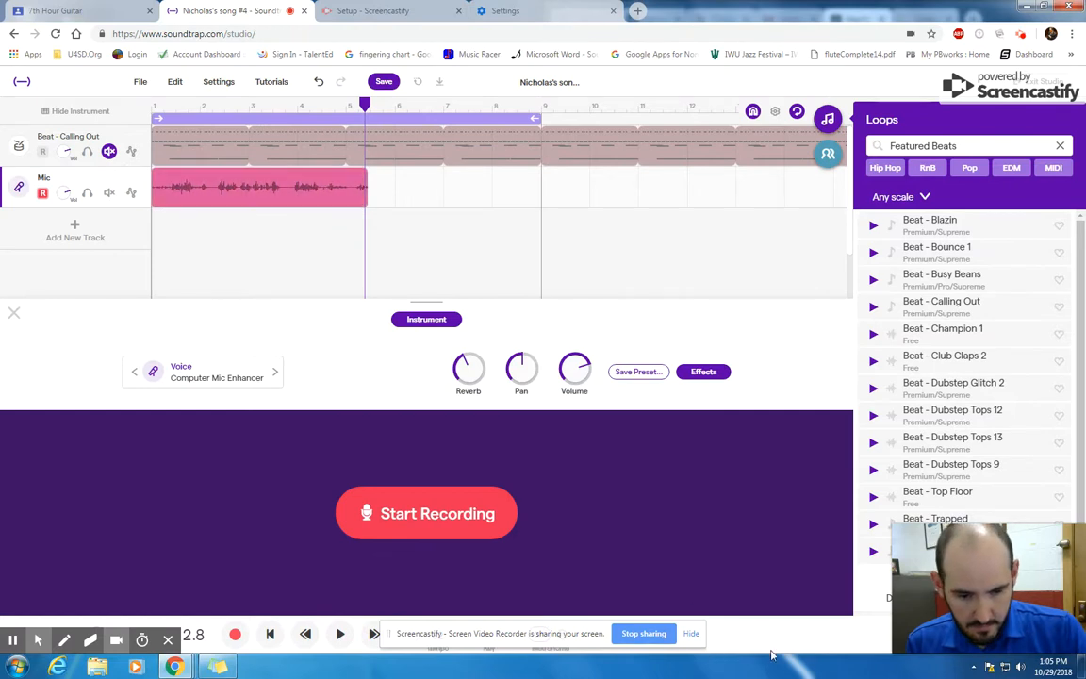
- Hide the screen-sharing notice covering the transport controls and turn on the metronome
drag(679, 13, 717, 1)
click(692, 634)
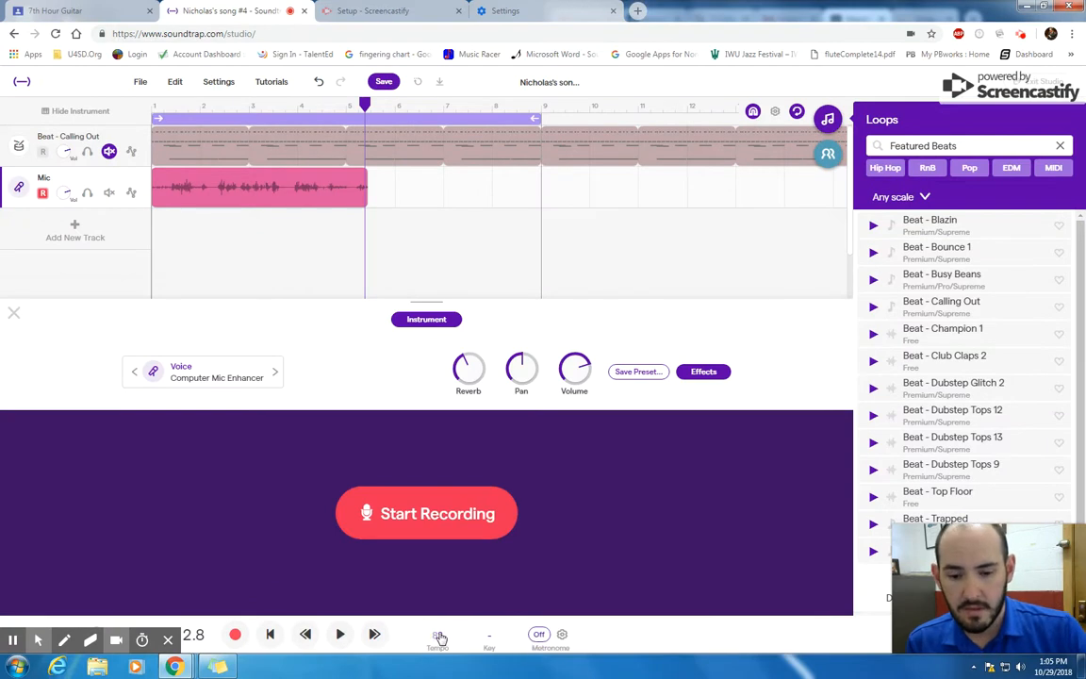
click(539, 633)
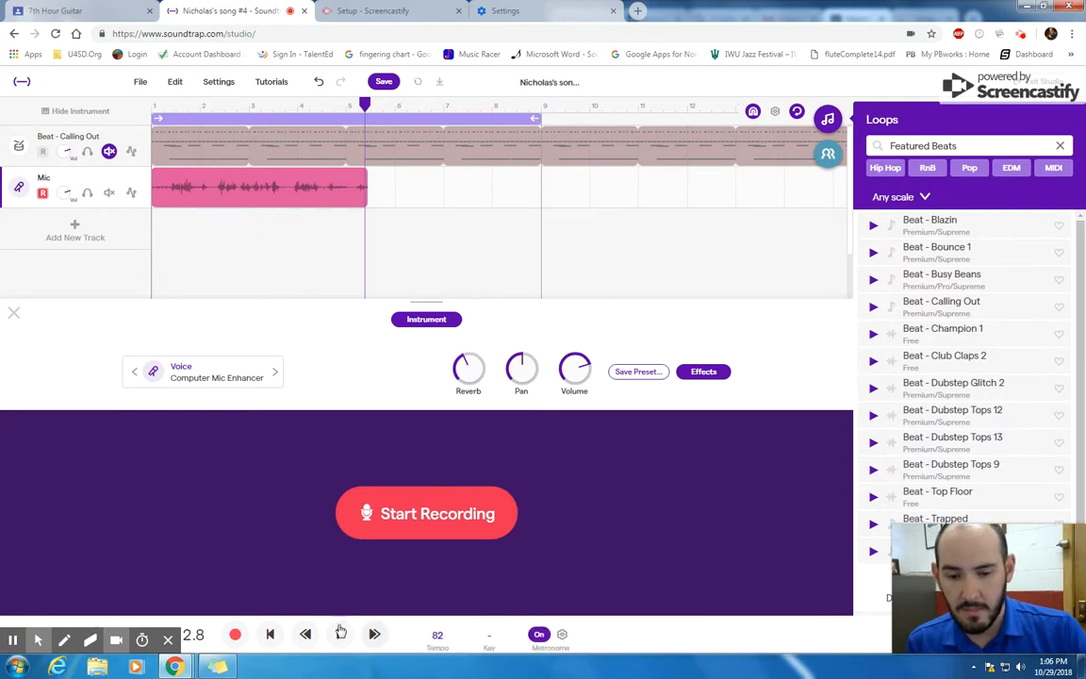
- Record a replacement take on the Mic track from bar 1 to about bar 7 with the metronome running
click(417, 523)
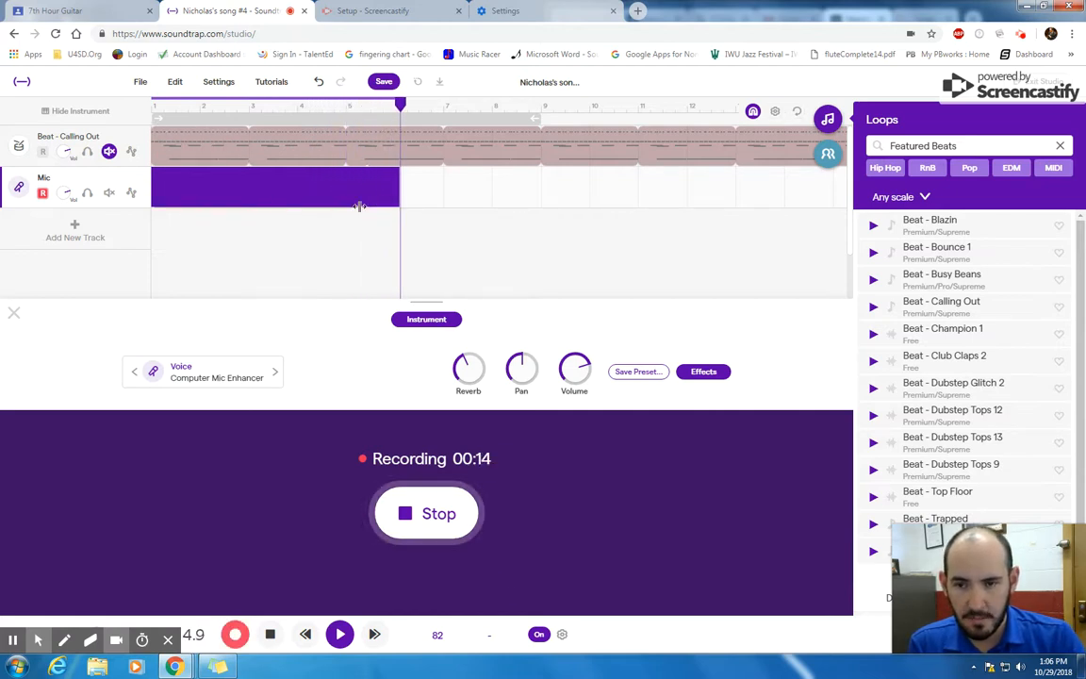
click(446, 514)
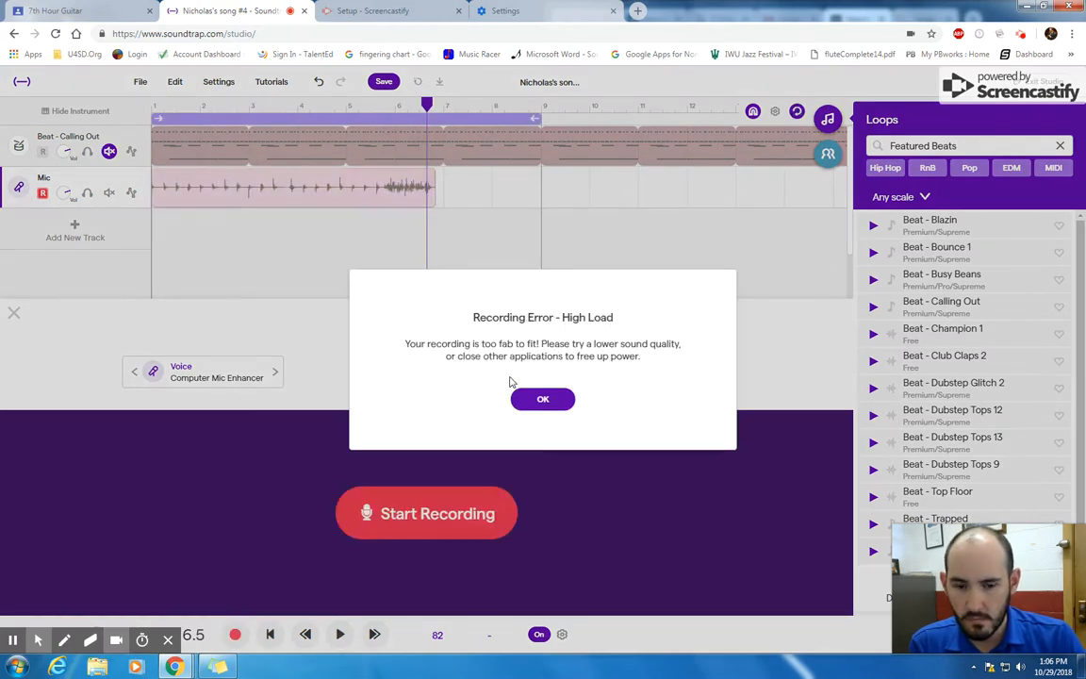
click(558, 404)
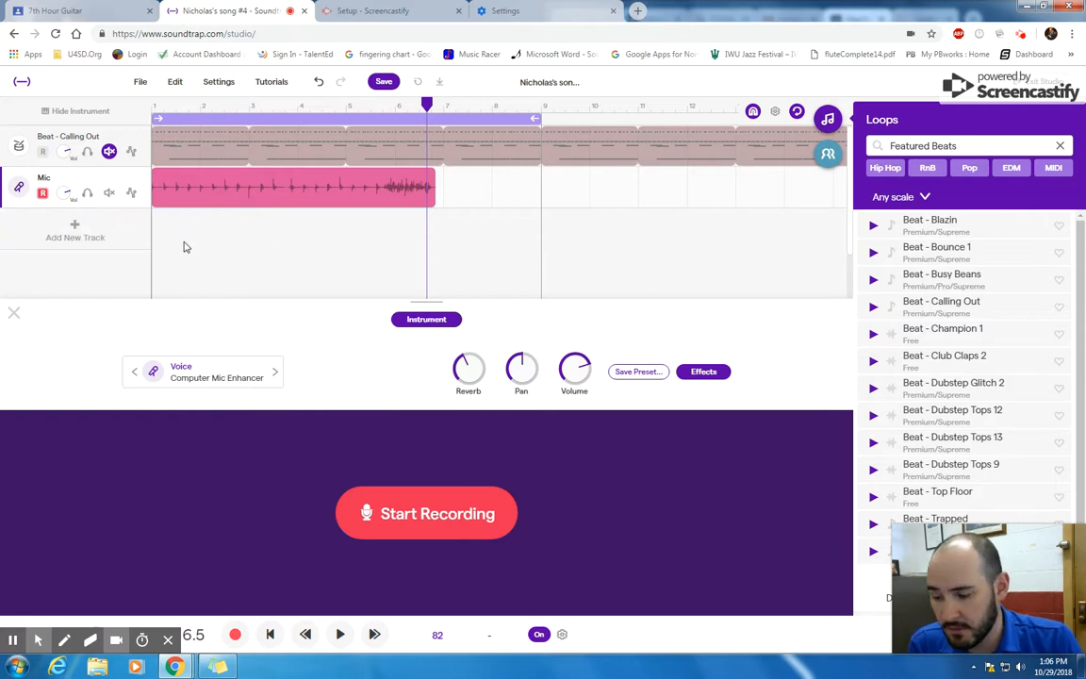
- Unmute the Beat - Calling Out track and delete the Mic track with its recording
mouse_move(193, 158)
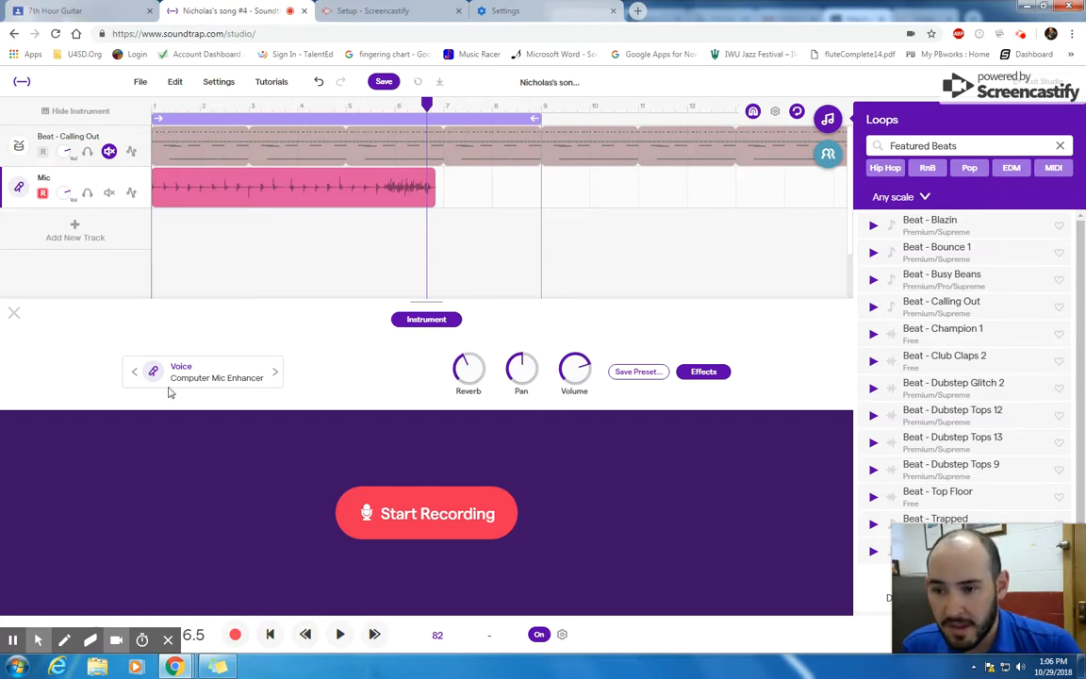
click(109, 151)
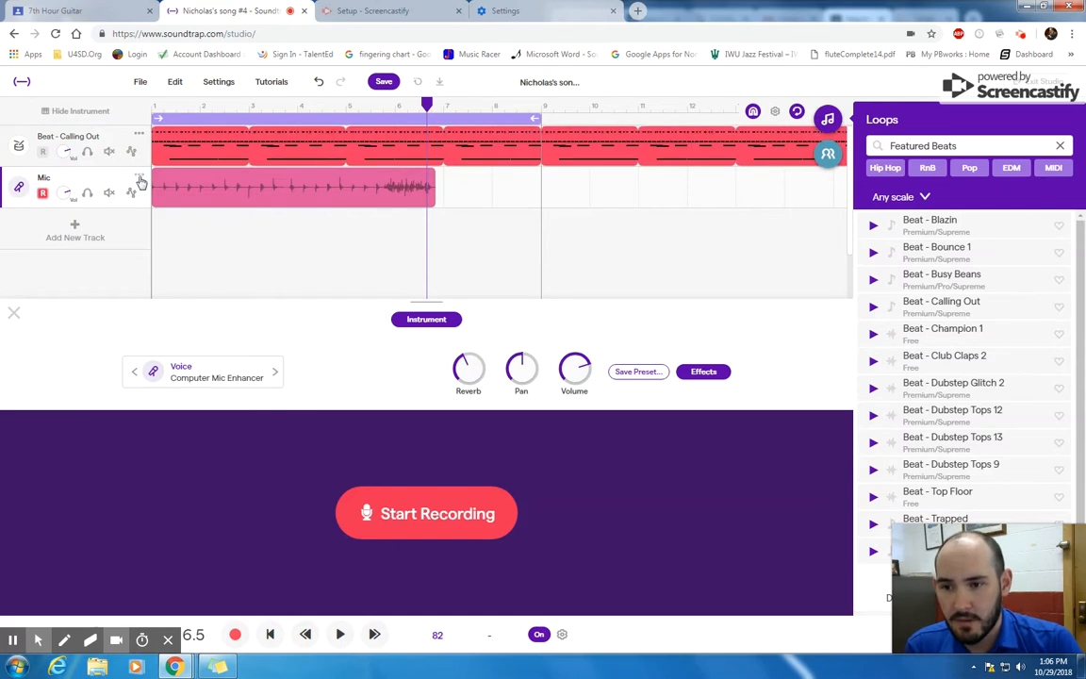
click(139, 180)
click(179, 238)
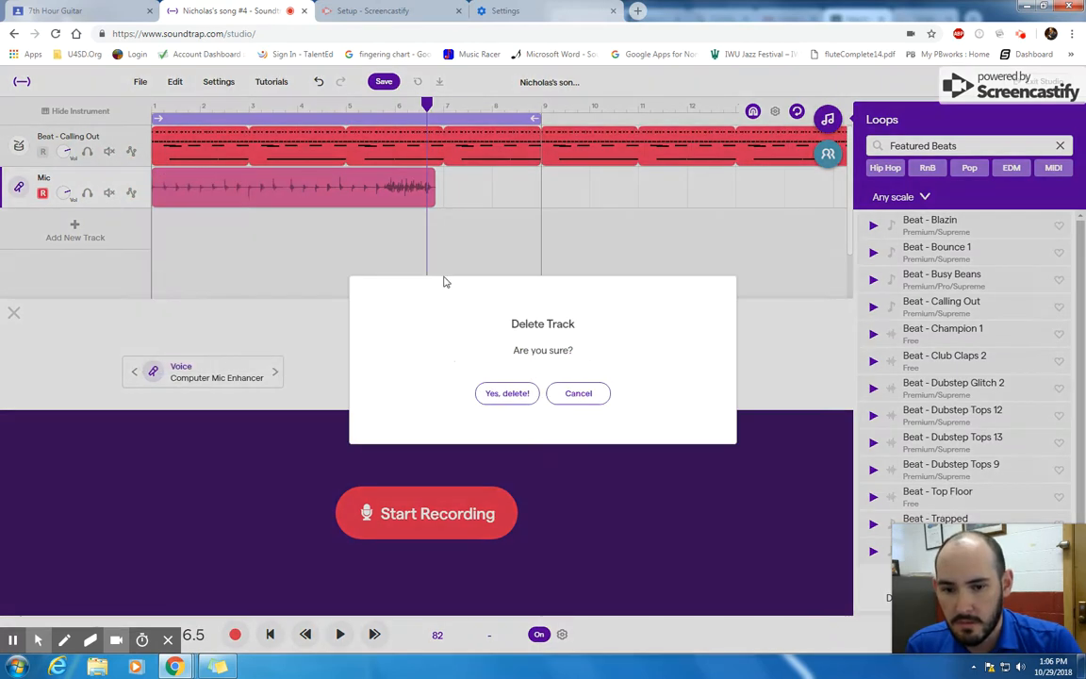
click(517, 395)
- Add a Piano & keyboards track and try out a run of Grand Piano notes without recording
click(98, 189)
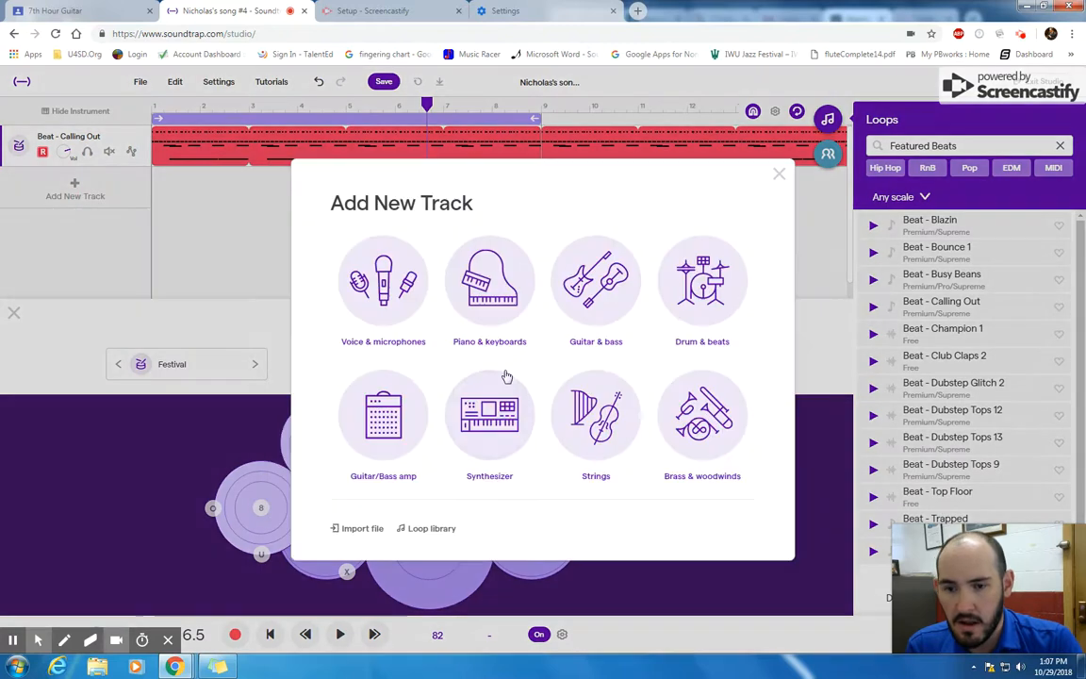
click(471, 273)
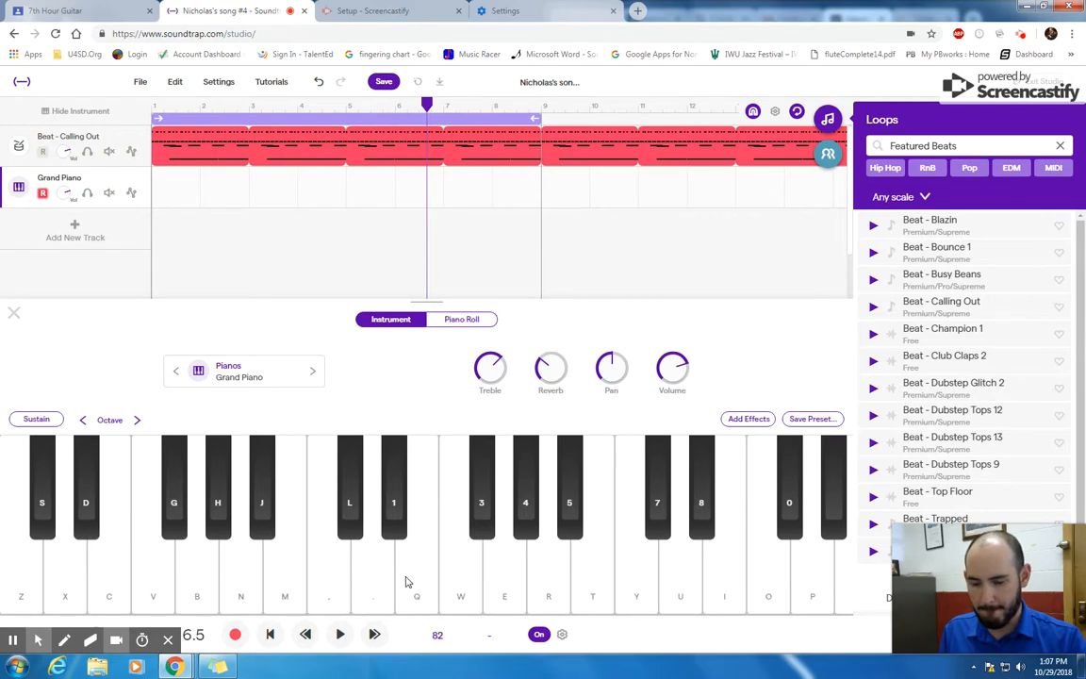
key(z)
key(x)
key(c)
key(v)
key(c)
key(v)
key(b)
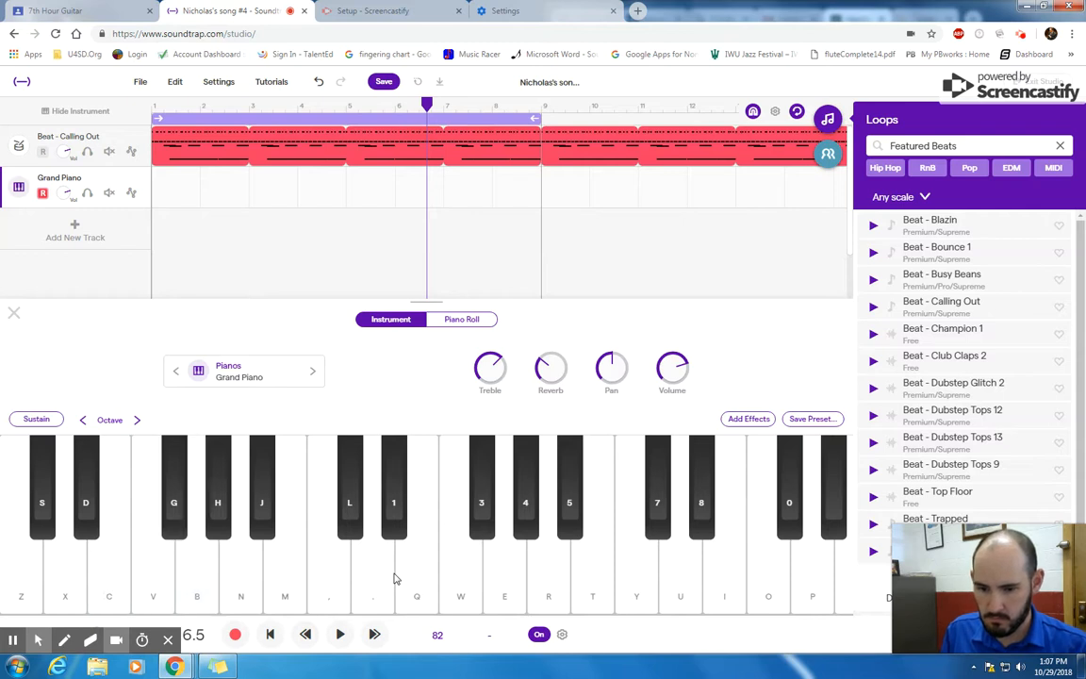
key(b)
key(n)
key(comma)
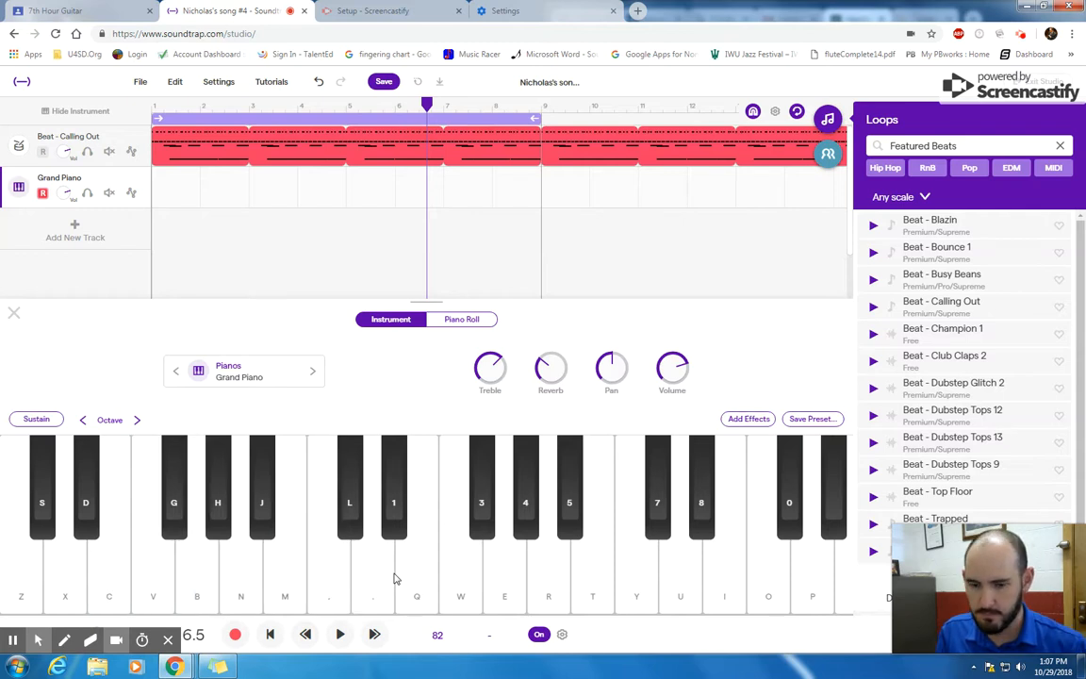
- Record a Grand Piano part from bar 1 to nearly bar 4, repeatedly playing the low notes labelled Z and C
click(274, 633)
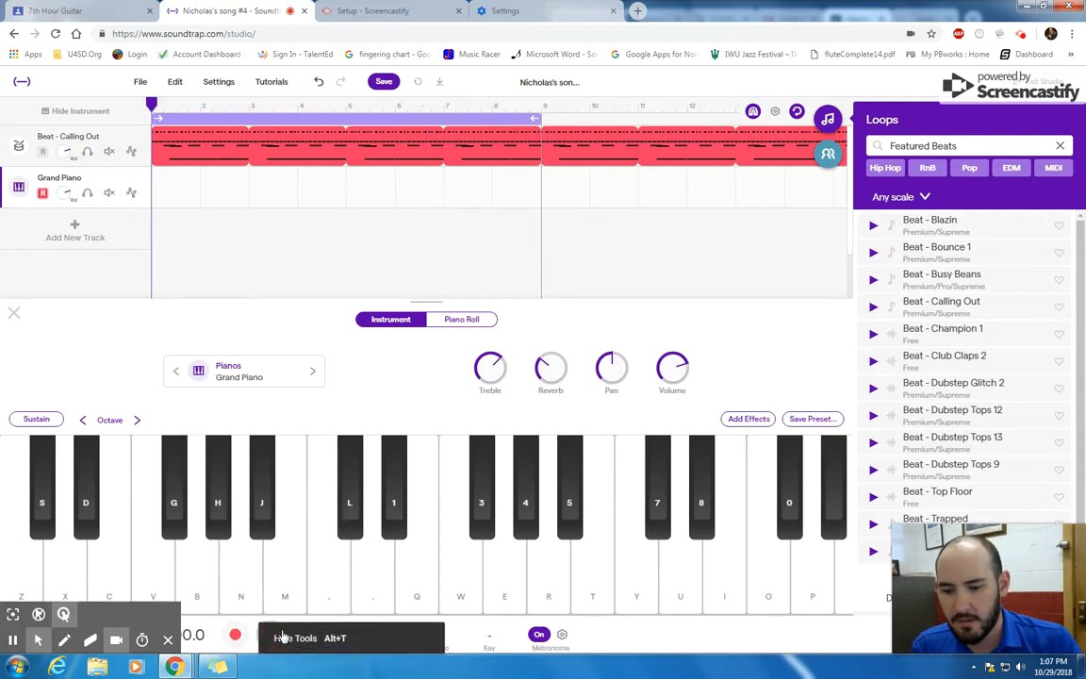
click(234, 633)
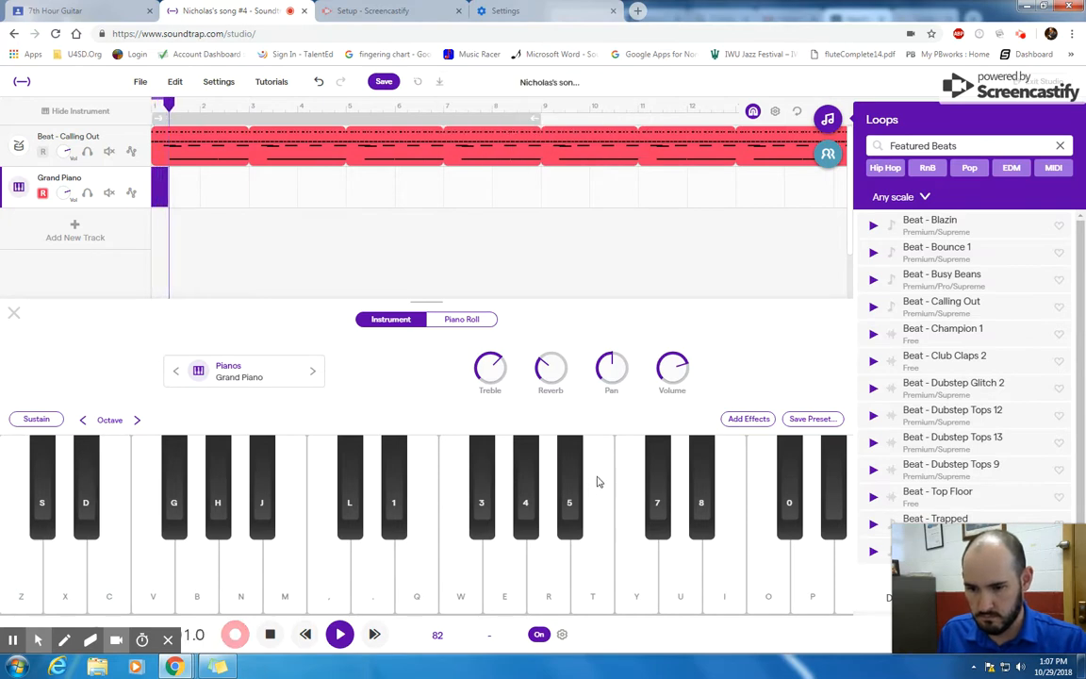
key(z)
key(c)
key(z)
key(c)
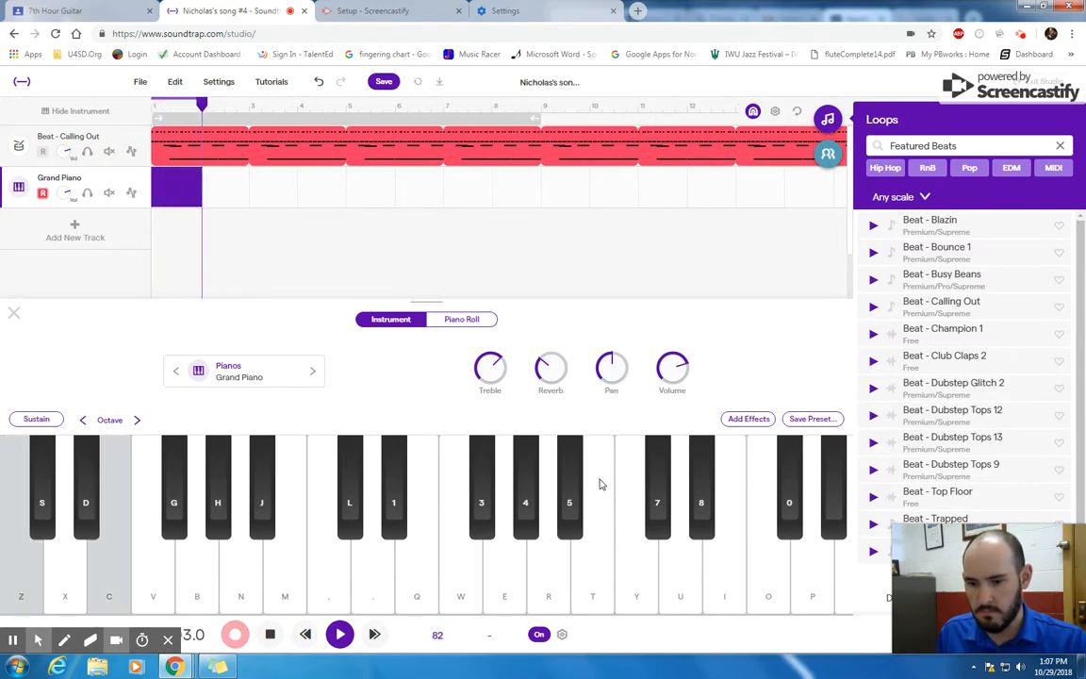
key(z)
key(c)
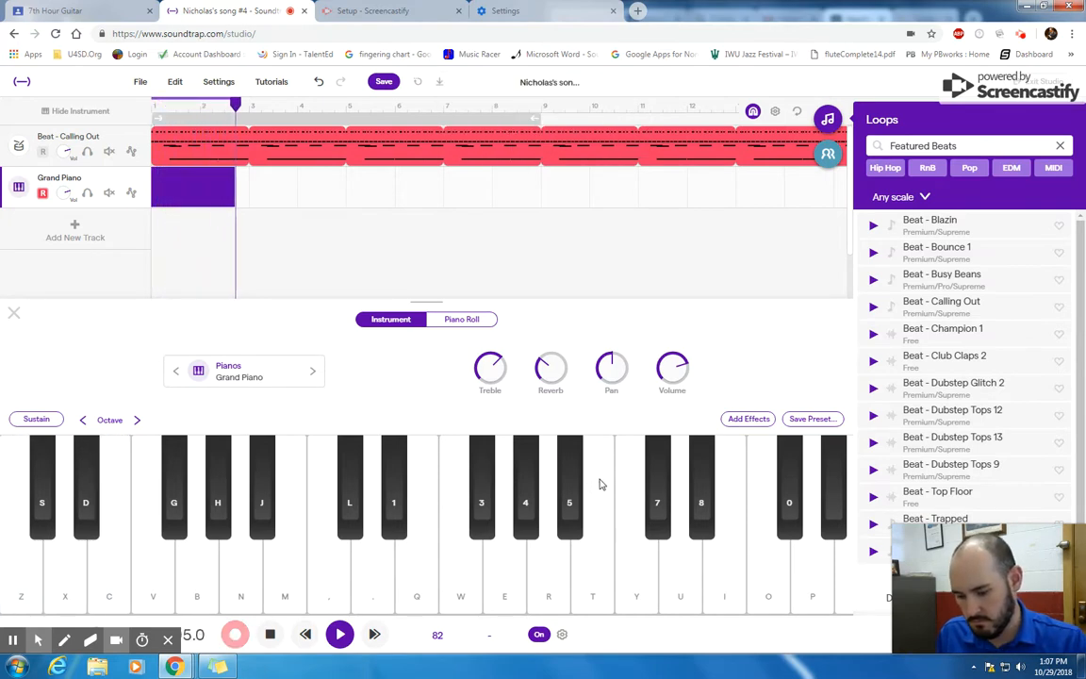
key(z)
key(c)
key(z)
key(c)
key(z)
key(c)
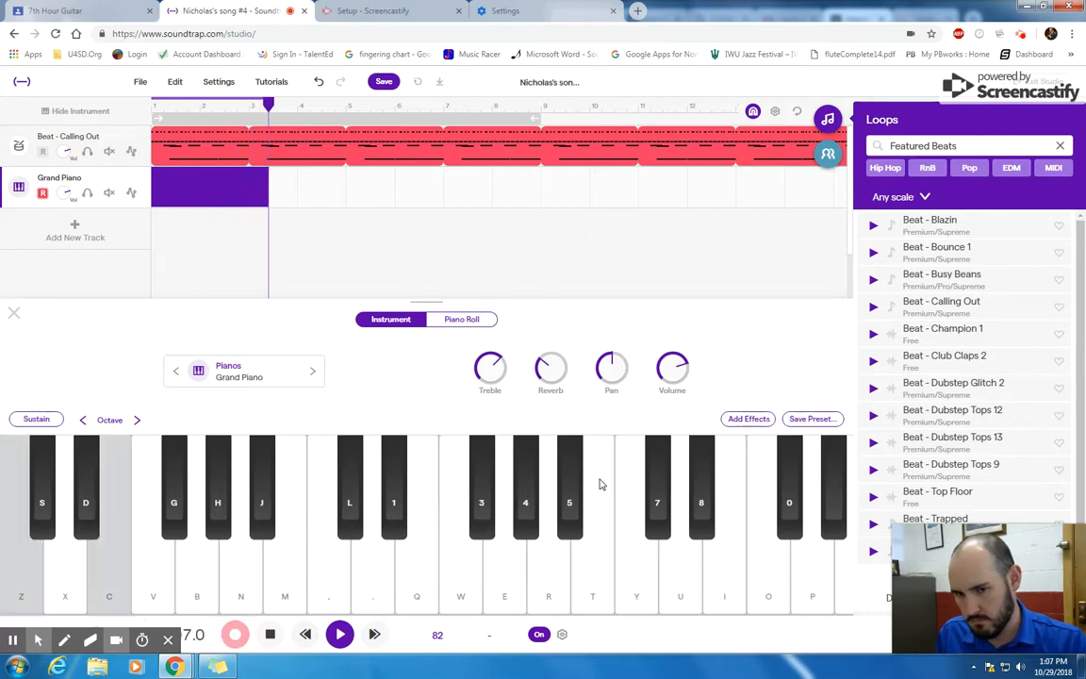
key(space)
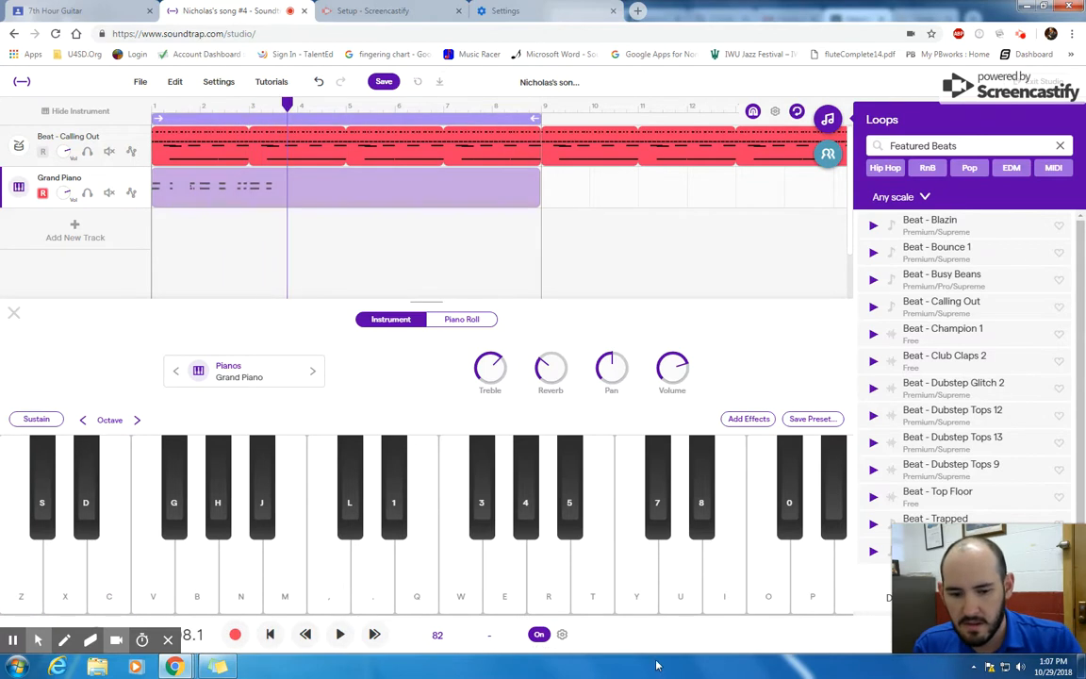
- Open the loop library and replace the Featured Beats filter with Synth
click(75, 231)
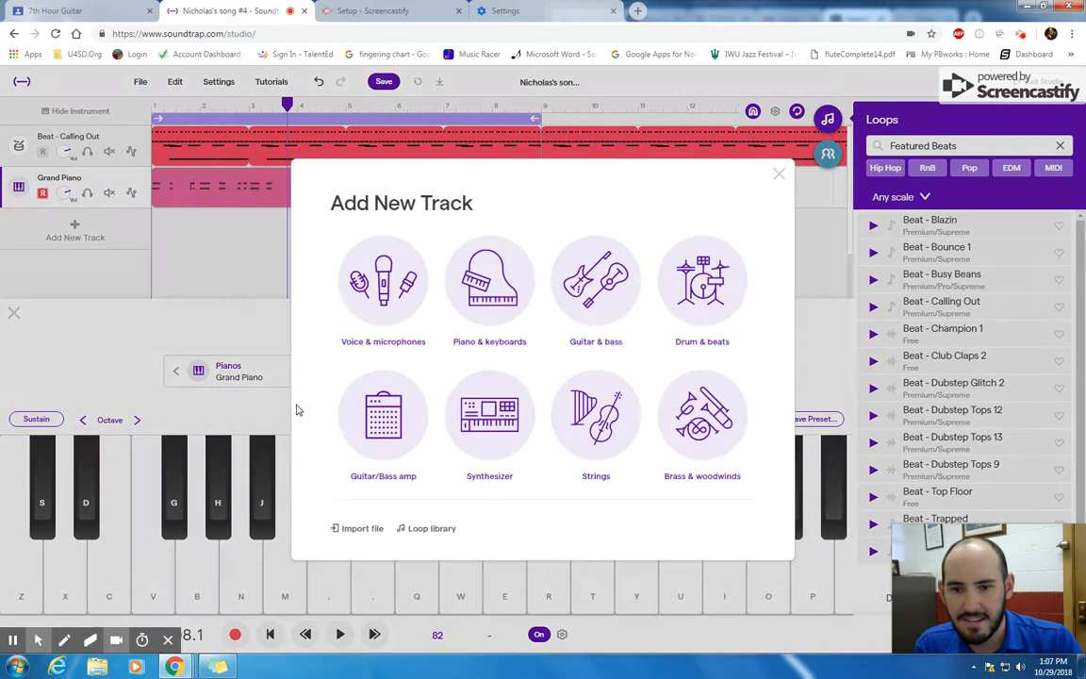
click(430, 529)
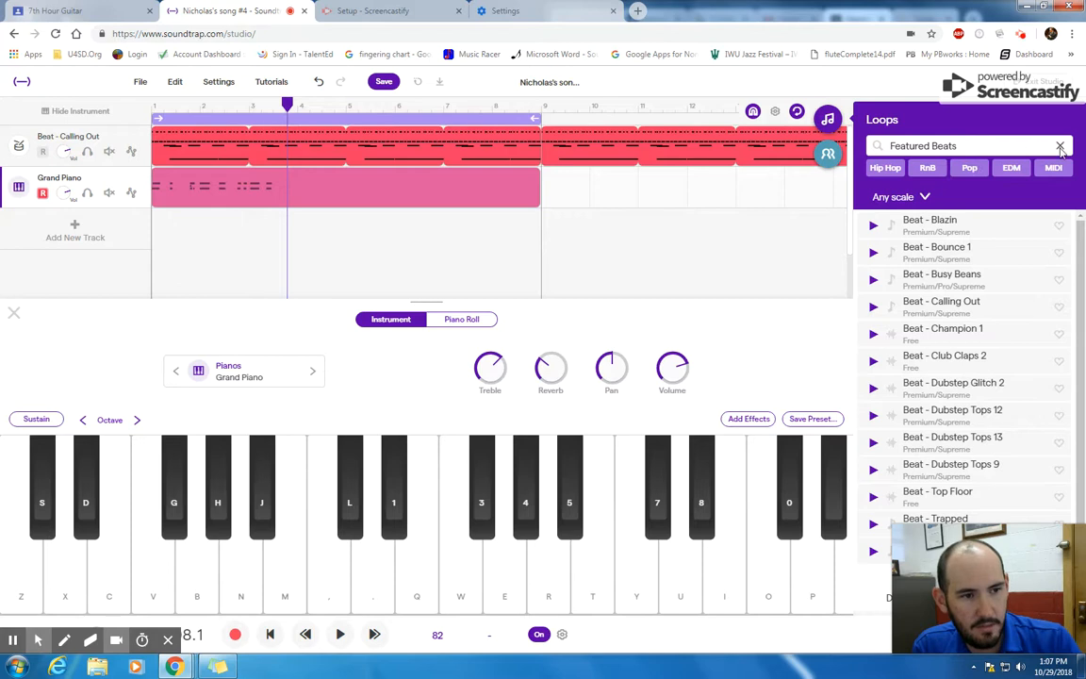
click(943, 143)
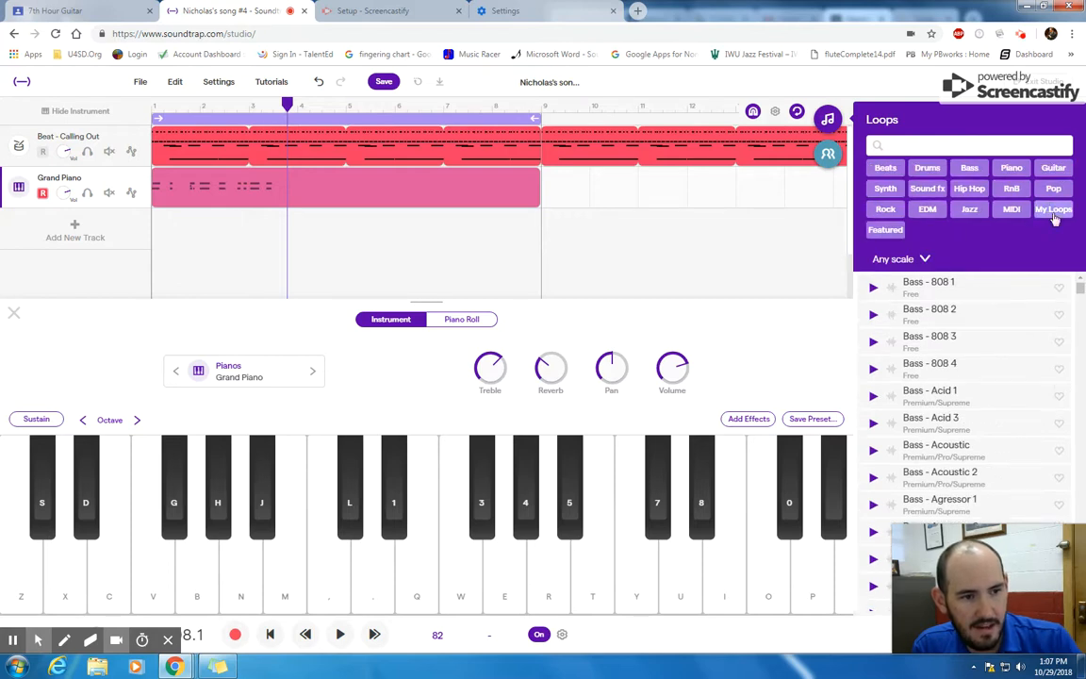
click(885, 187)
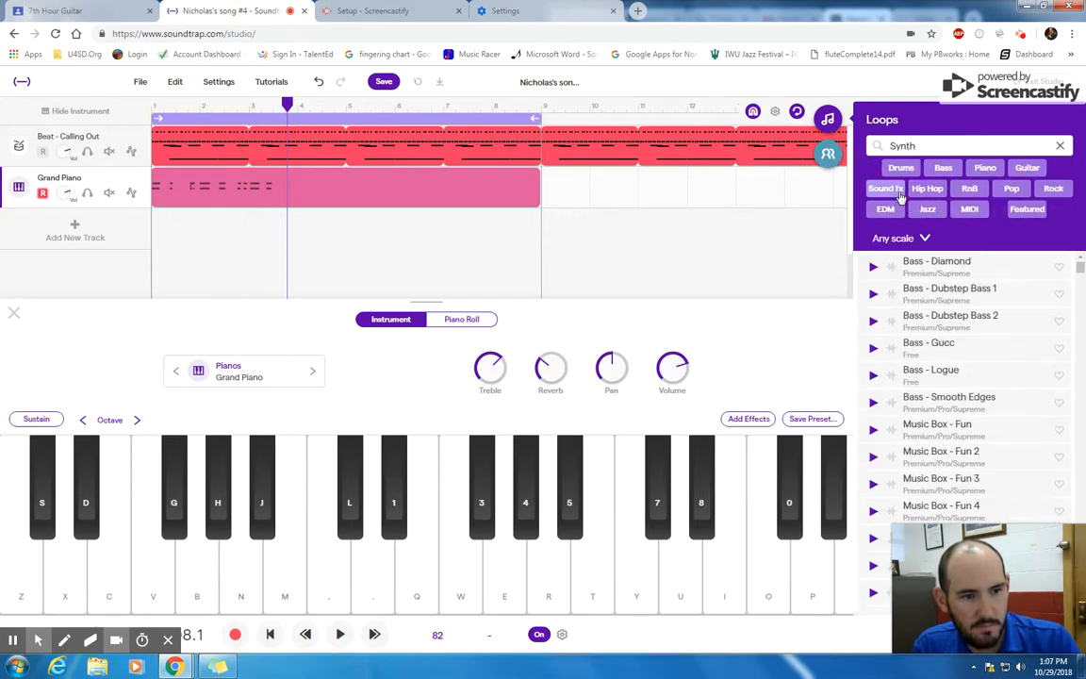
scroll(899, 363, down, 3)
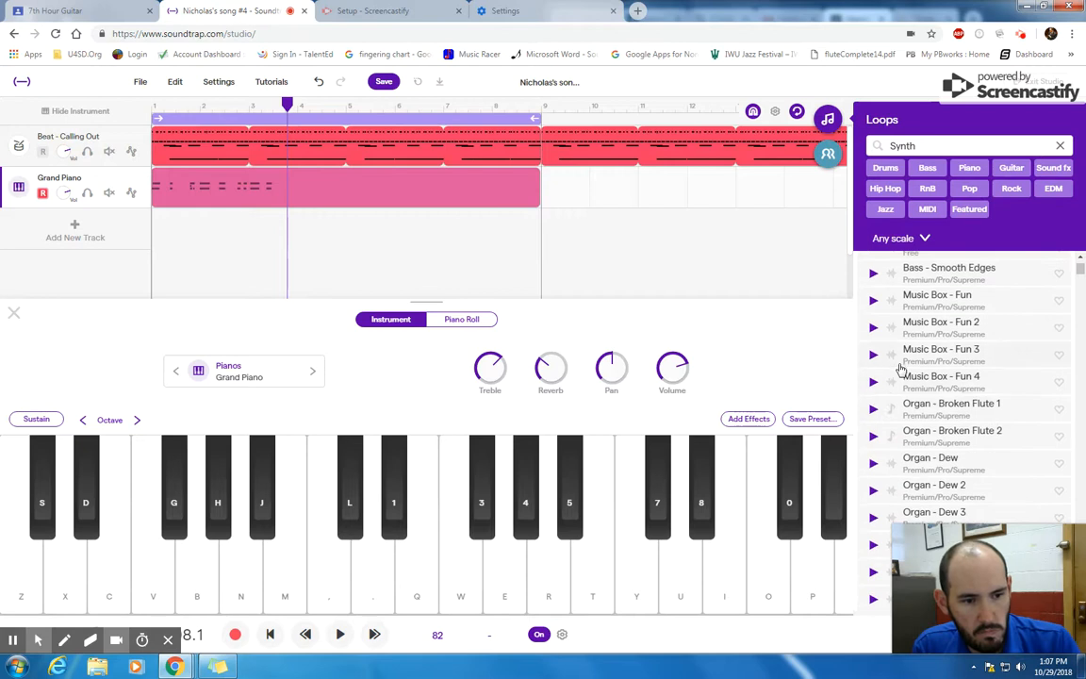
- Preview several organ loops and add Organ - Fun 2 as a new track filling bars 1 to 8
click(872, 408)
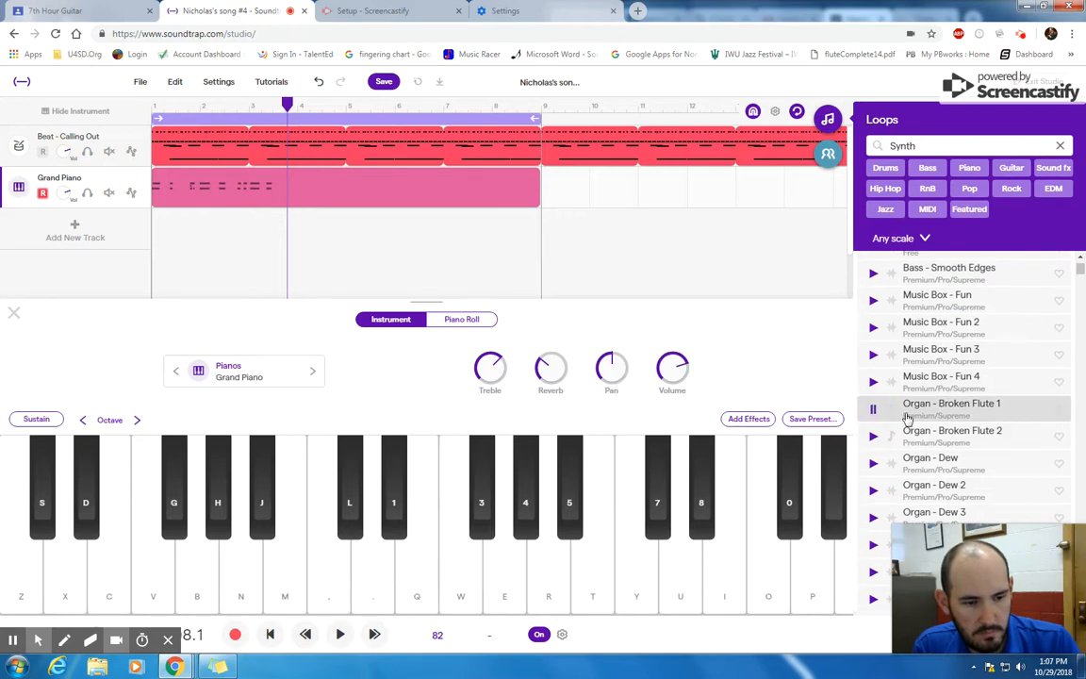
click(874, 463)
scroll(894, 468, down, 4)
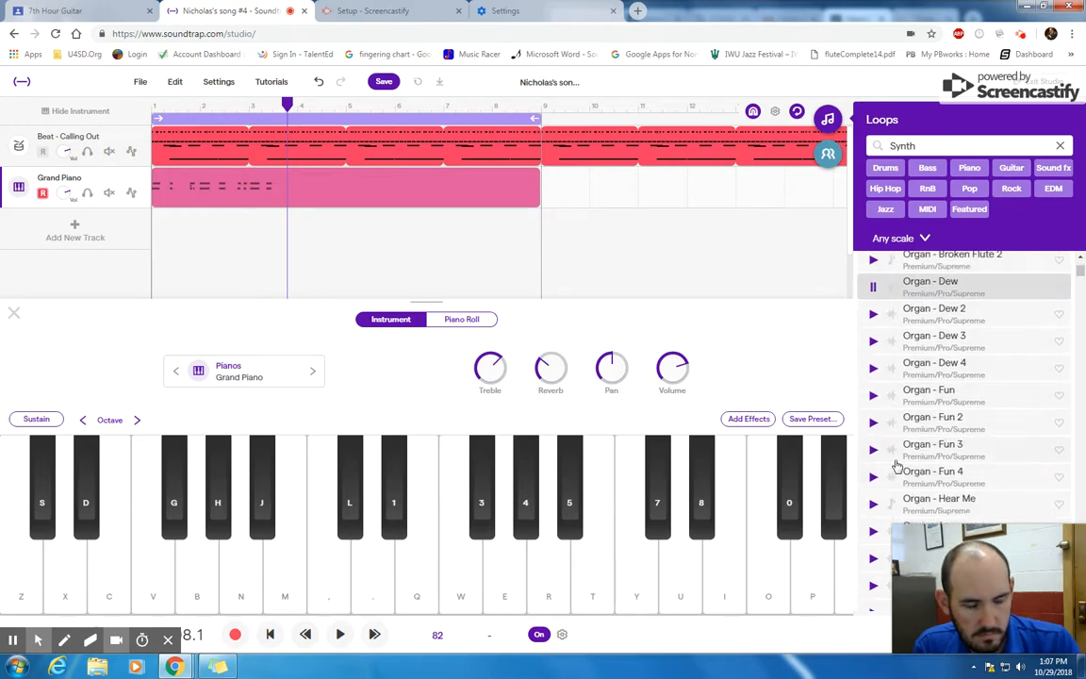
click(874, 409)
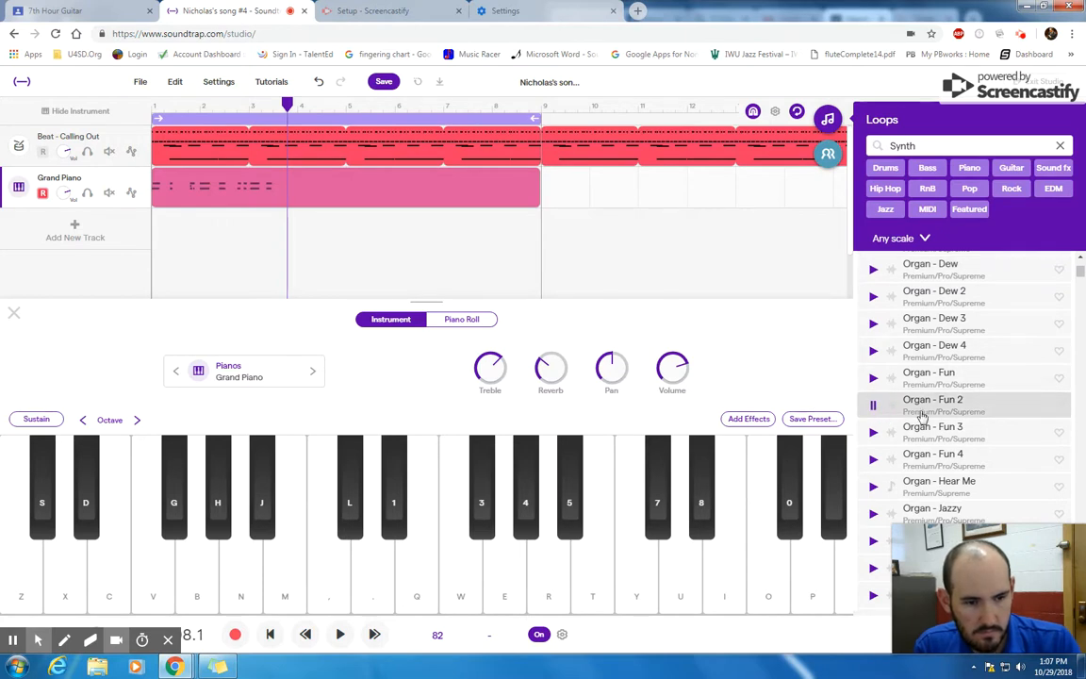
drag(922, 415, 194, 242)
click(454, 271)
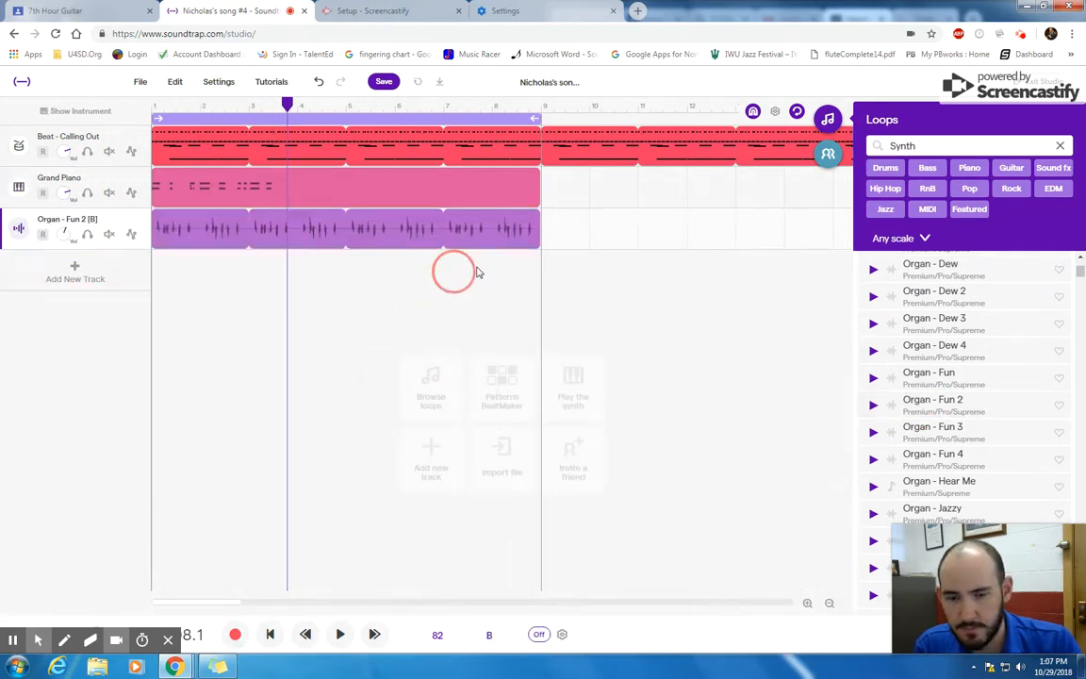
- Play the mix from the start and lower the Grand Piano track's volume
click(271, 634)
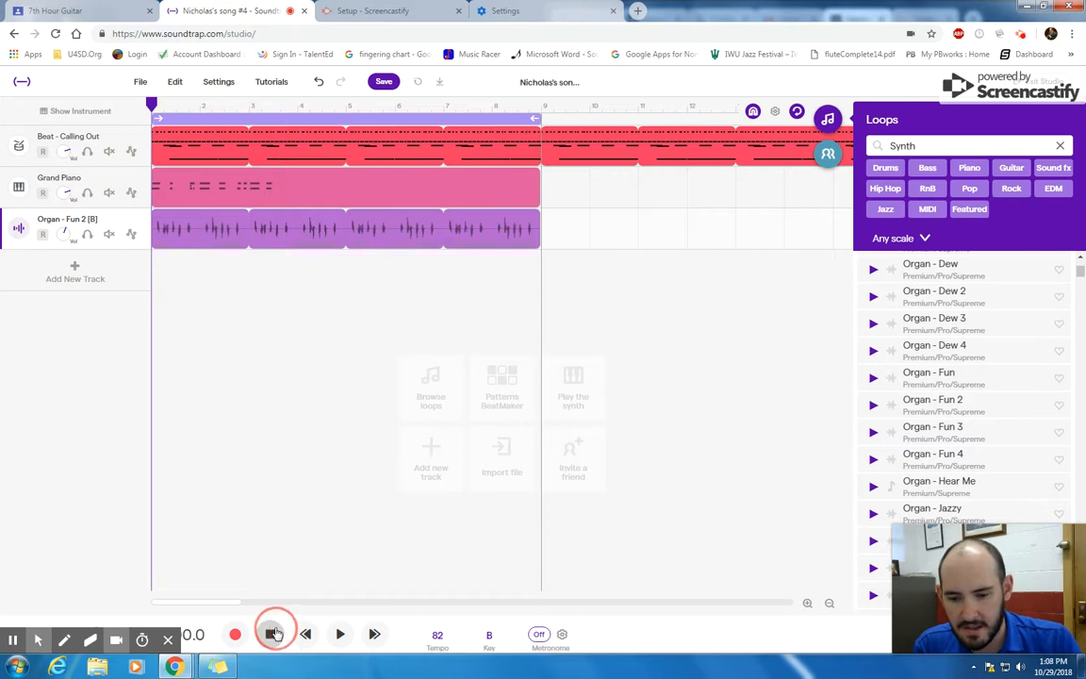
click(339, 633)
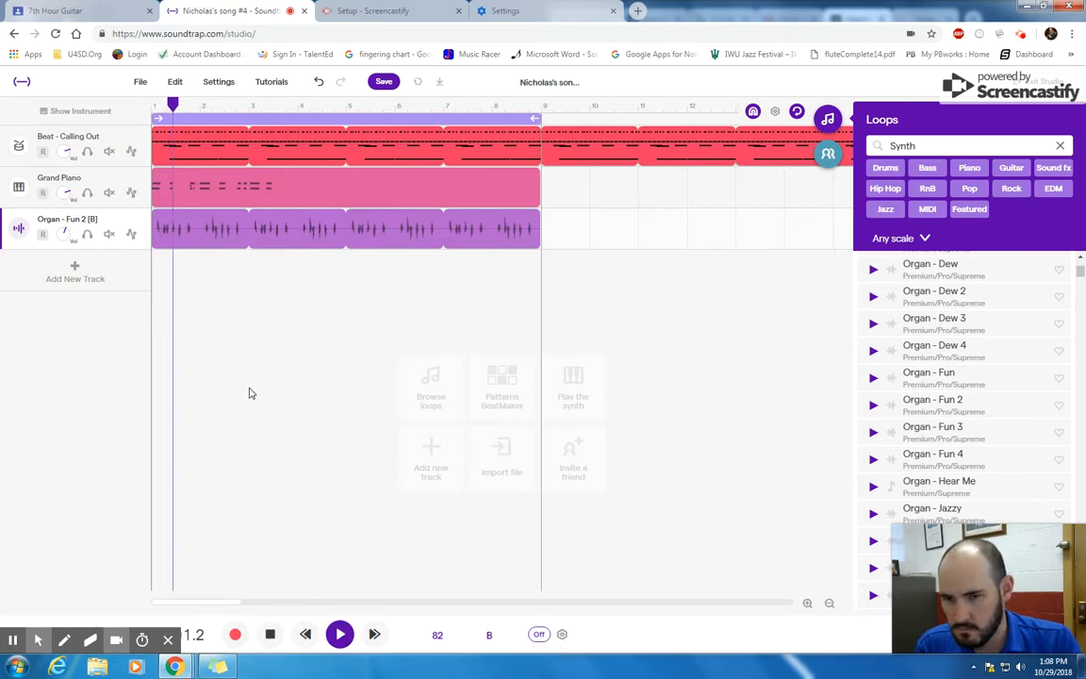
drag(66, 192, 65, 280)
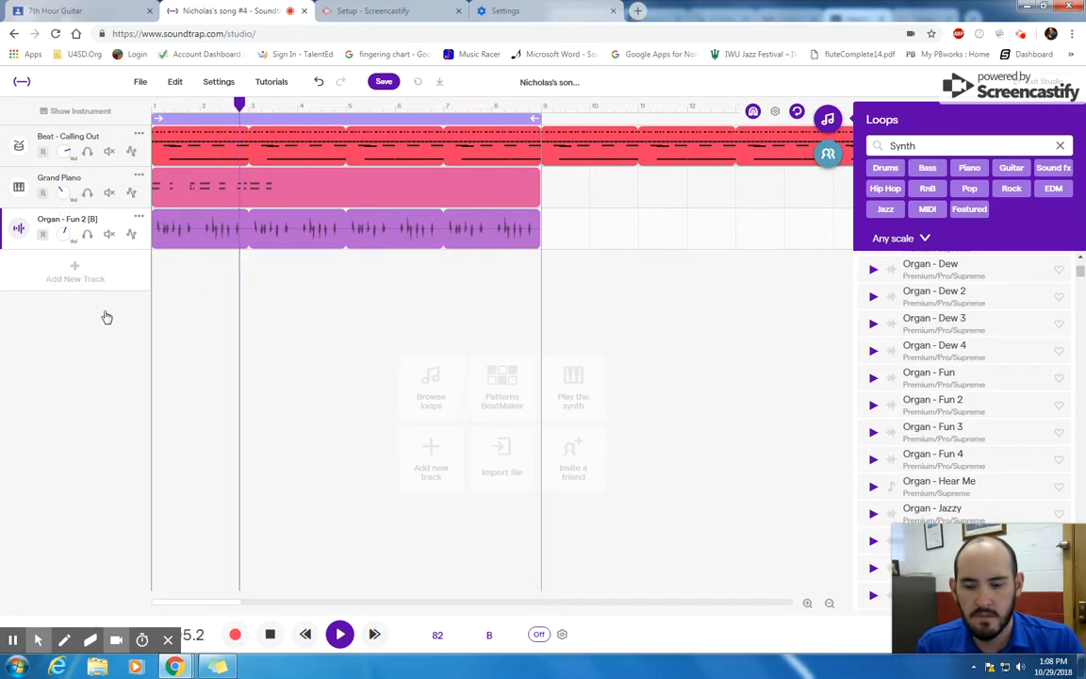
key(space)
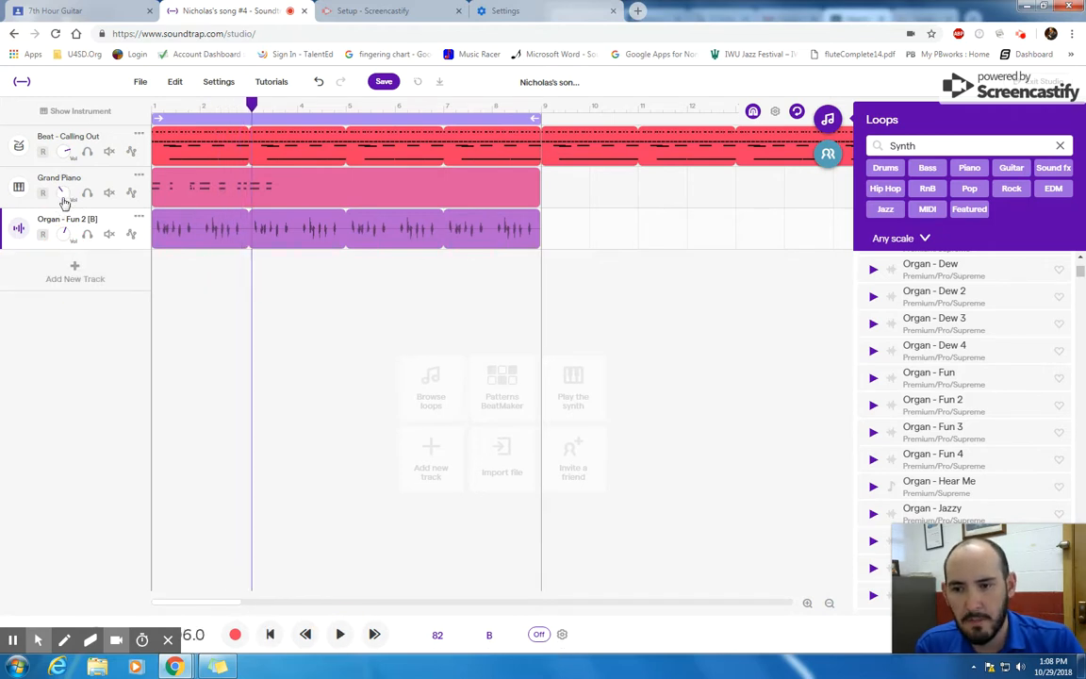
drag(63, 201, 68, 230)
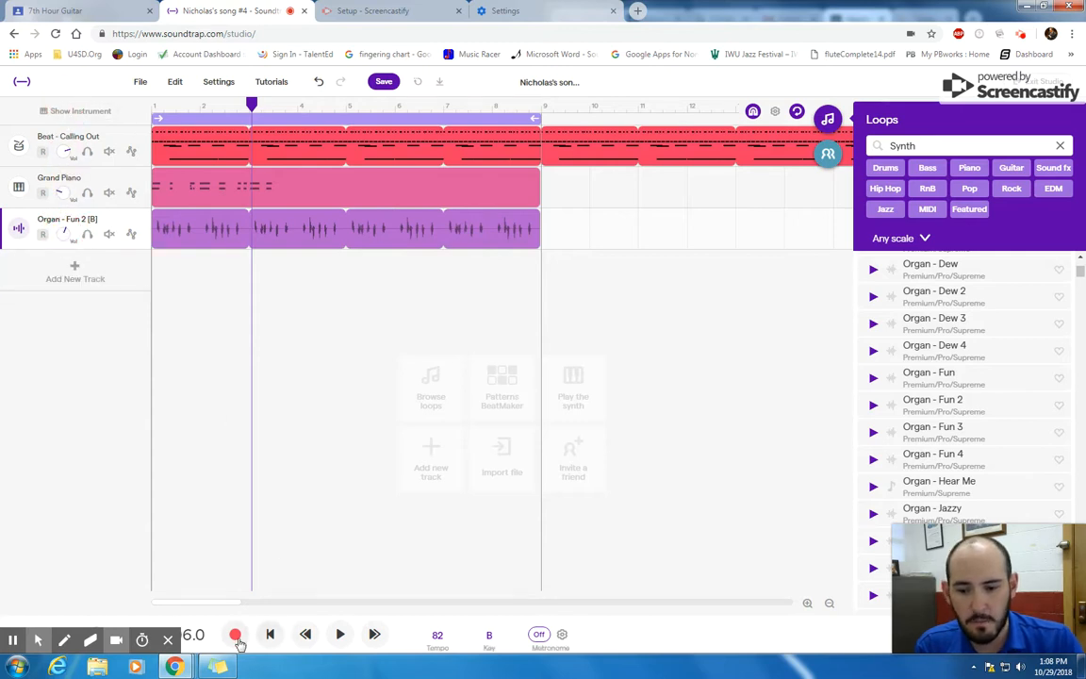
- Resume playback, reduce the volumes of the Organ - Fun 2 and Beat - Calling Out tracks, and pause
click(341, 635)
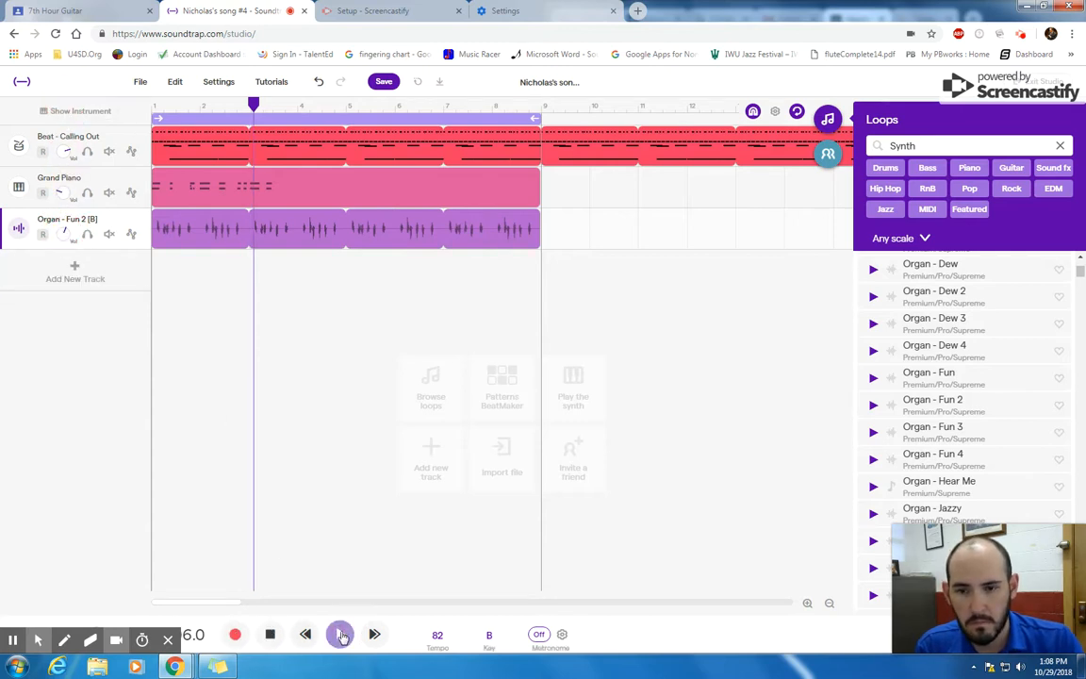
drag(65, 234, 68, 251)
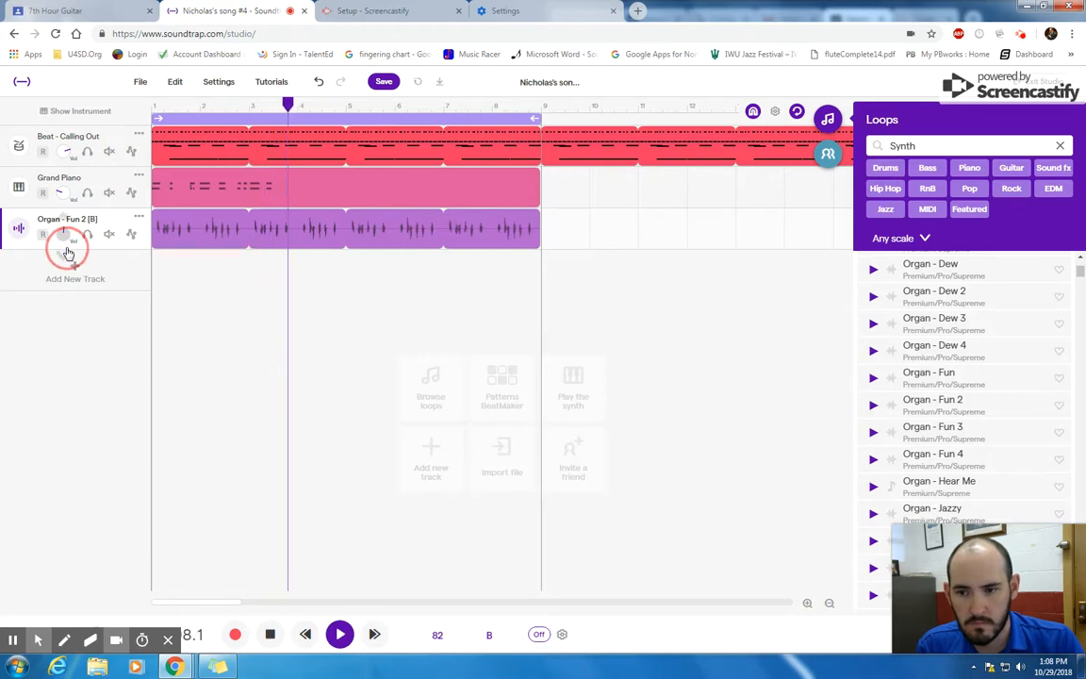
click(66, 153)
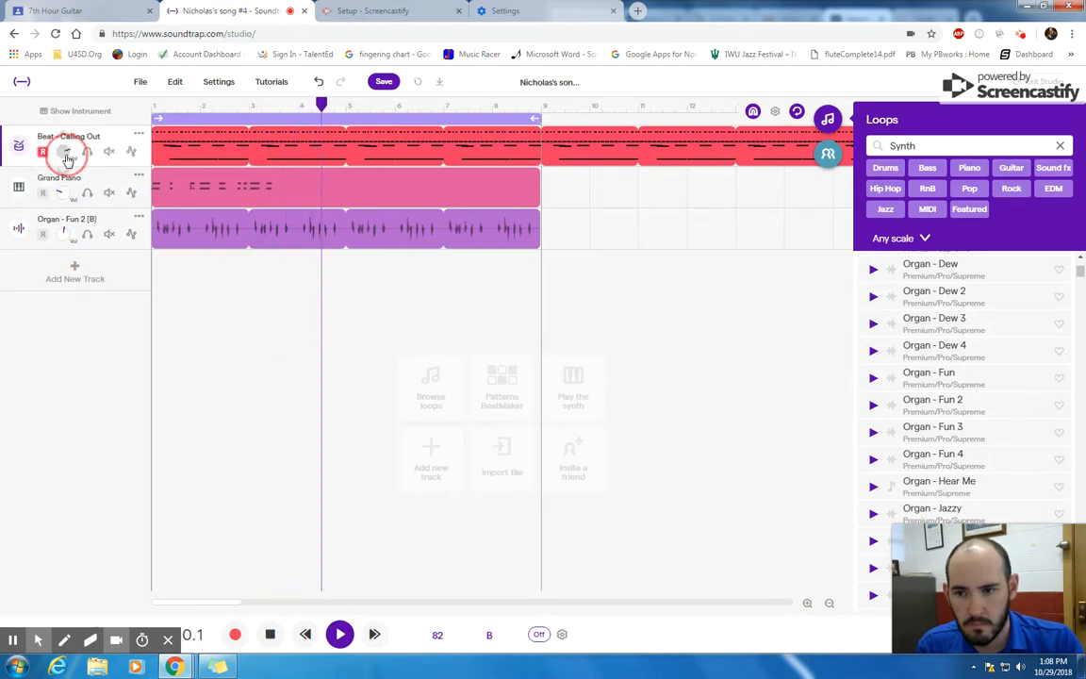
drag(66, 158, 70, 211)
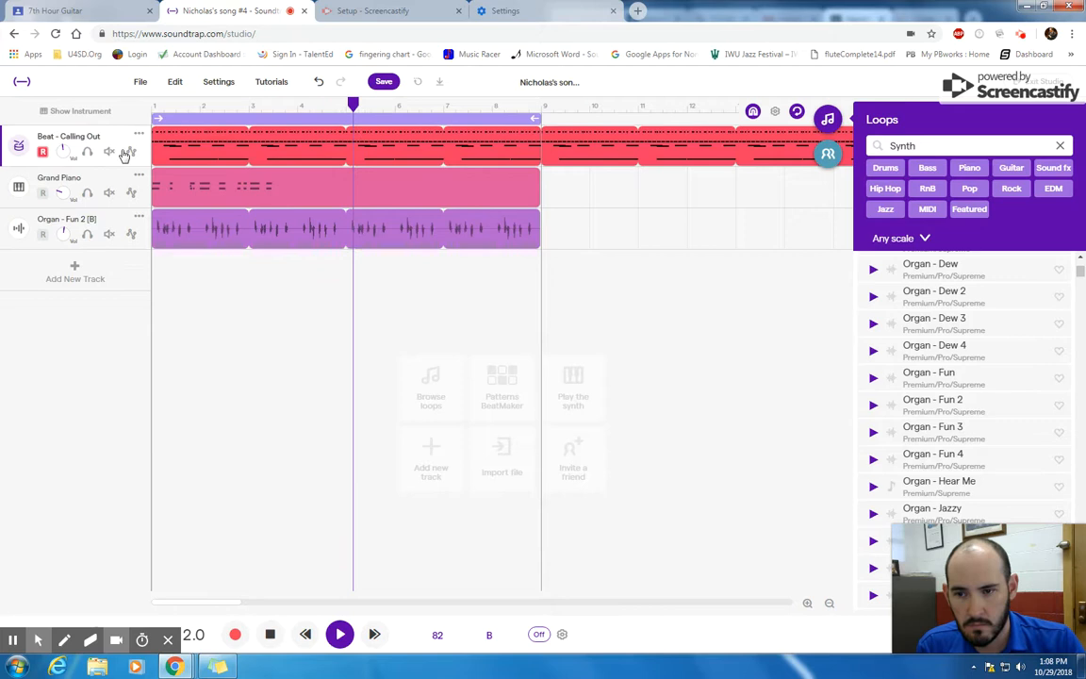
click(340, 634)
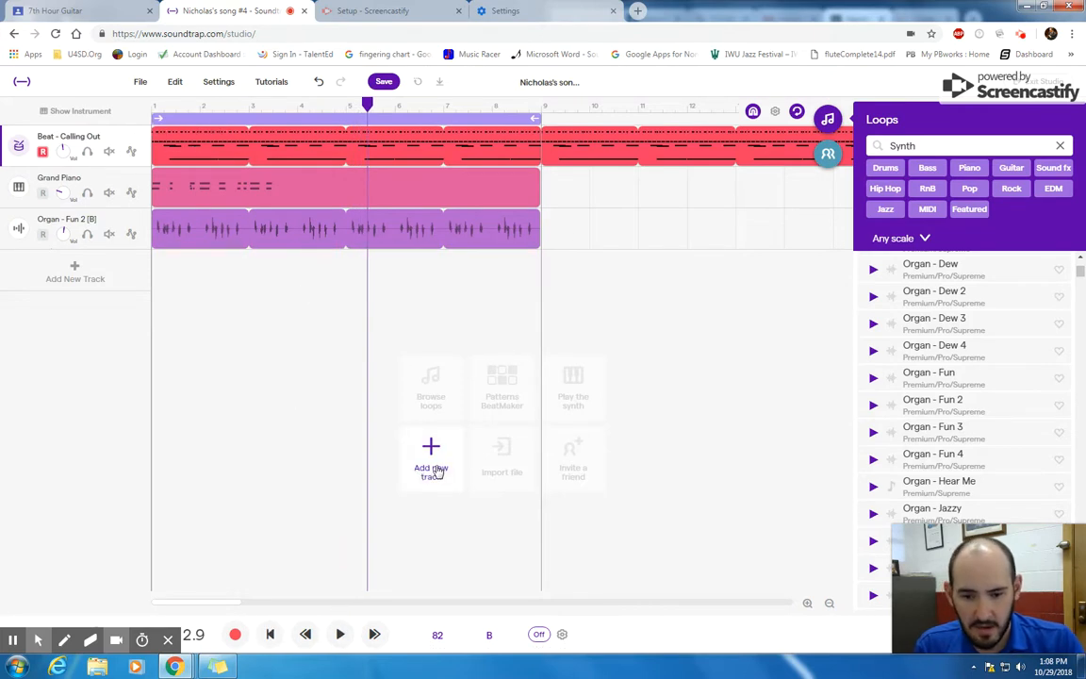
- Import the Sleep Away audio file from the Sample Music folder of the Music library as a new track
click(507, 468)
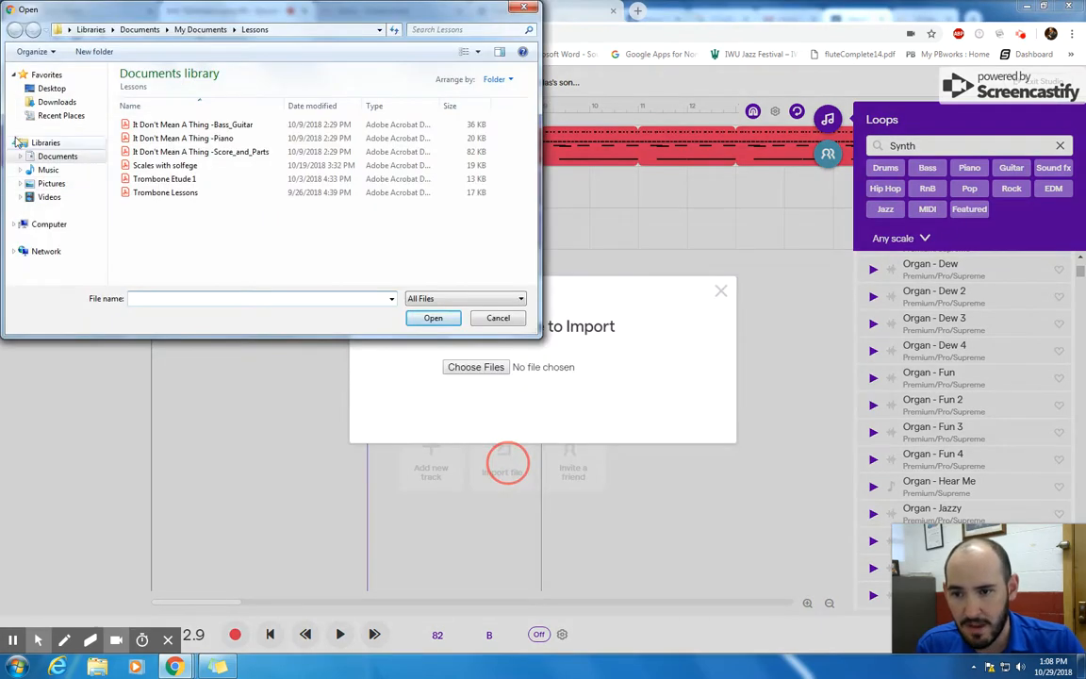
click(49, 171)
double_click(180, 123)
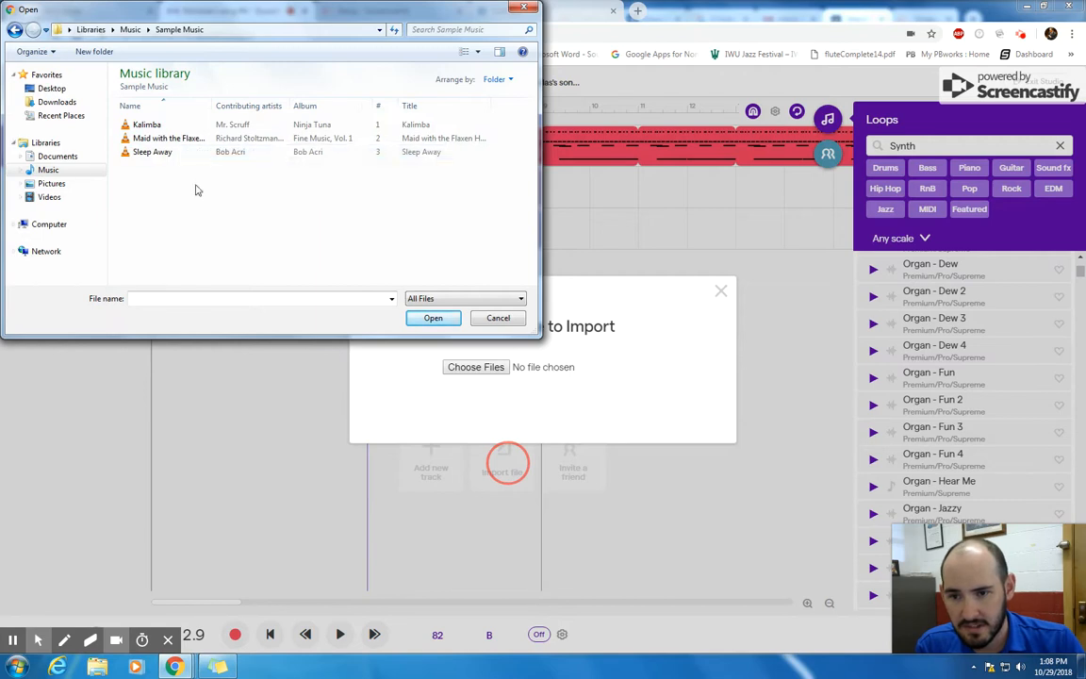
double_click(177, 152)
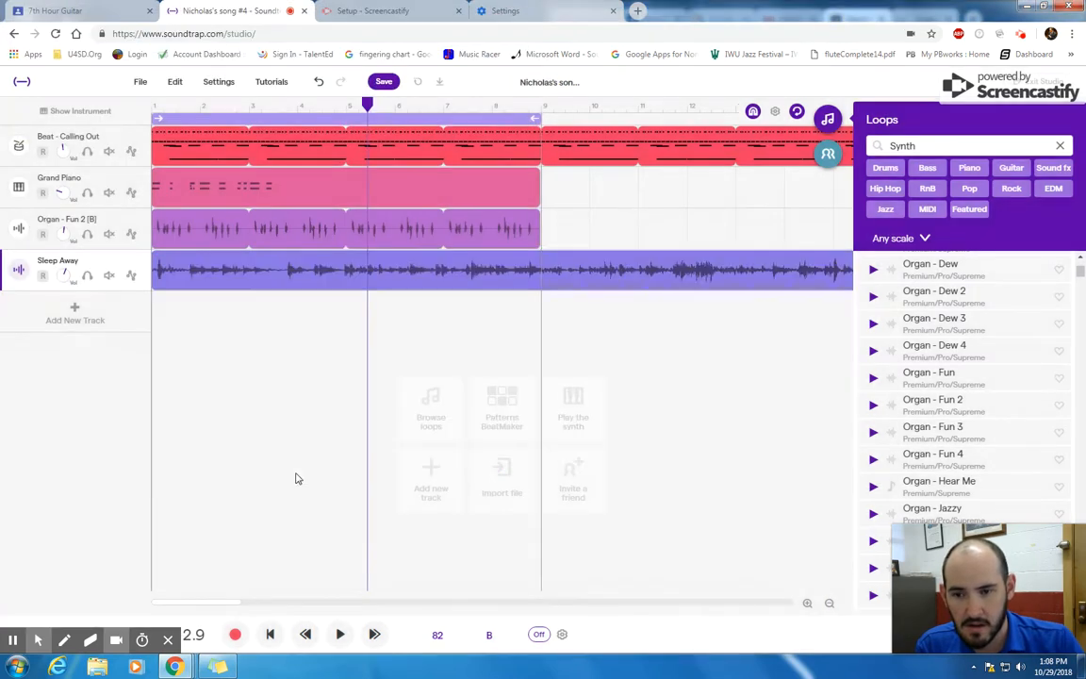
- Solo the Sleep Away track and play it from the start to just past bar 3
click(270, 633)
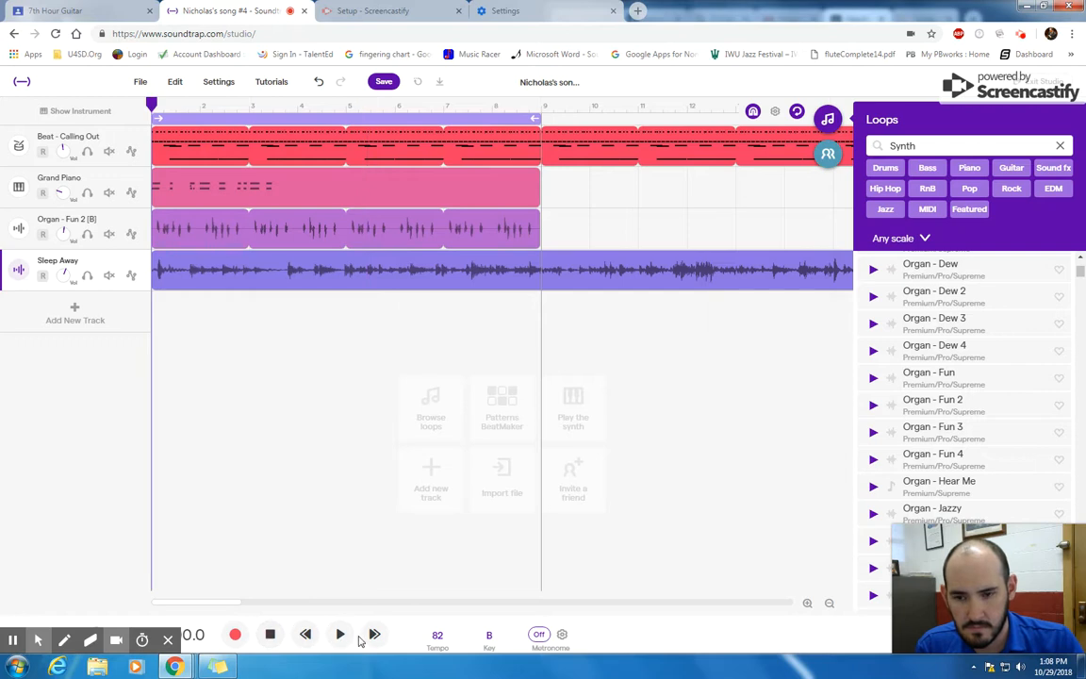
click(87, 274)
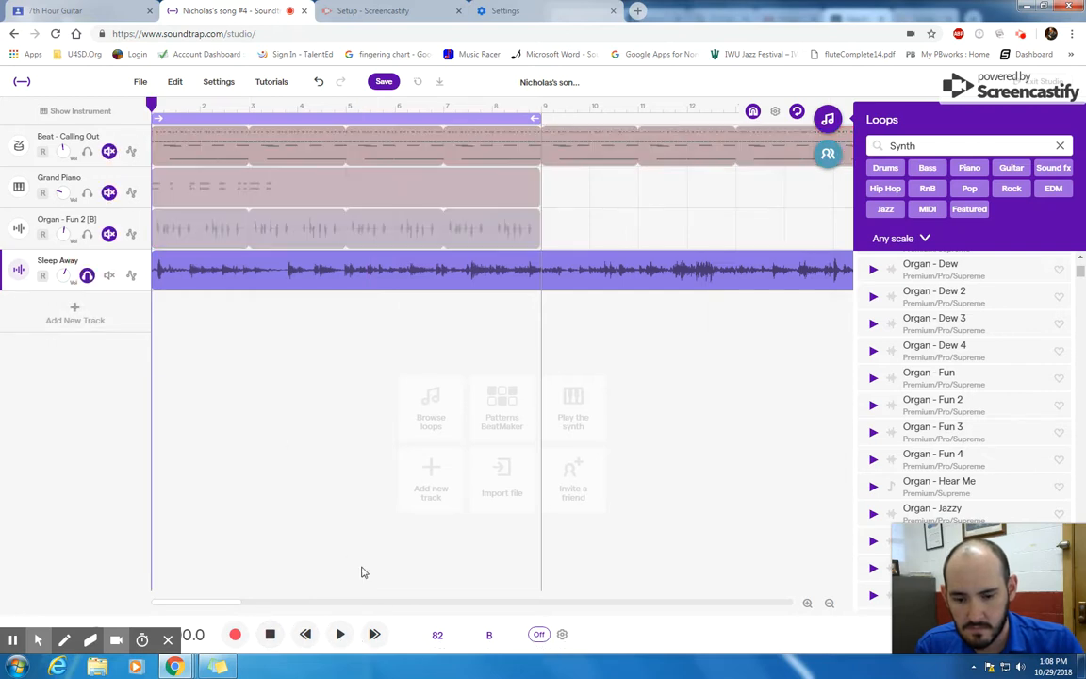
click(341, 636)
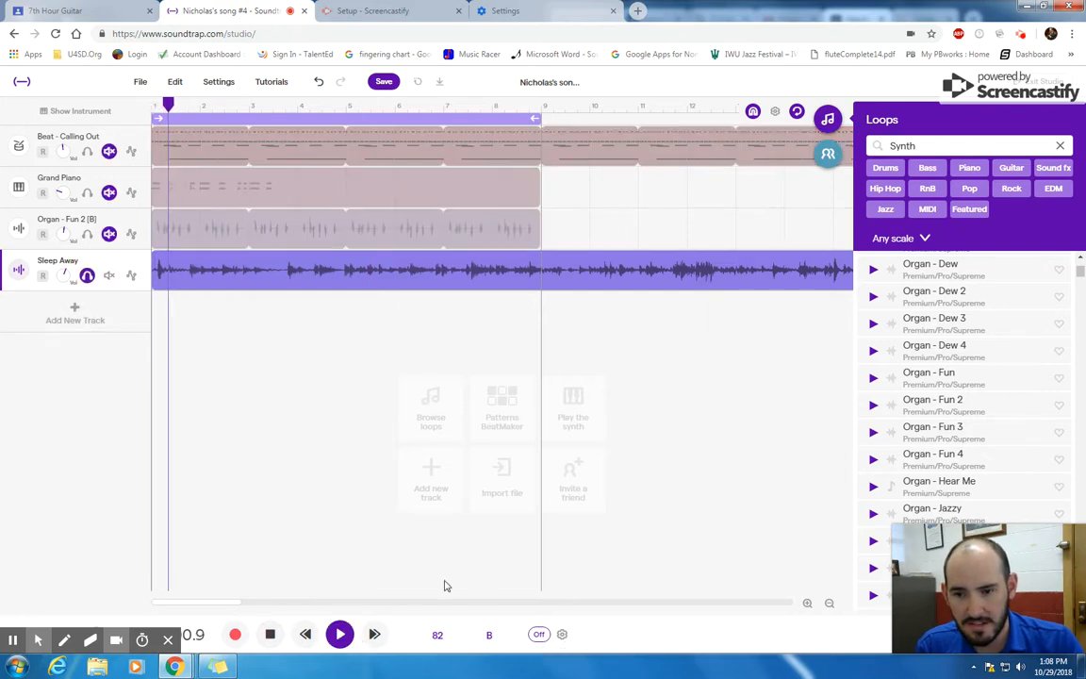
click(342, 636)
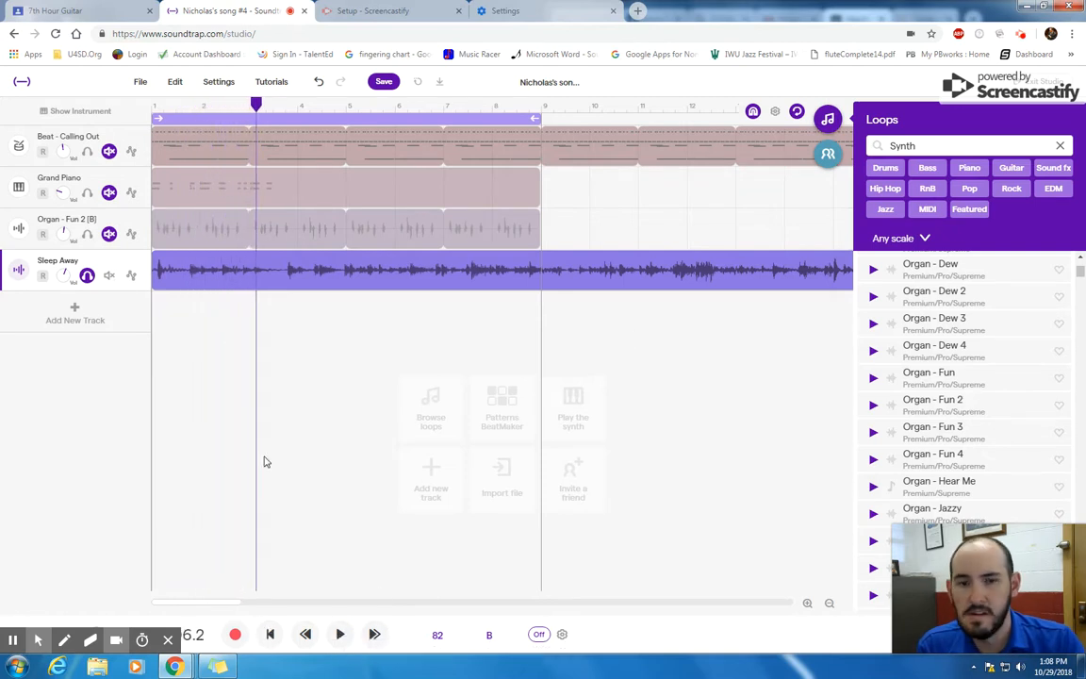
- Split the Sleep Away region at the playhead just past bar 3 and move the playhead to about bar 8
click(545, 272)
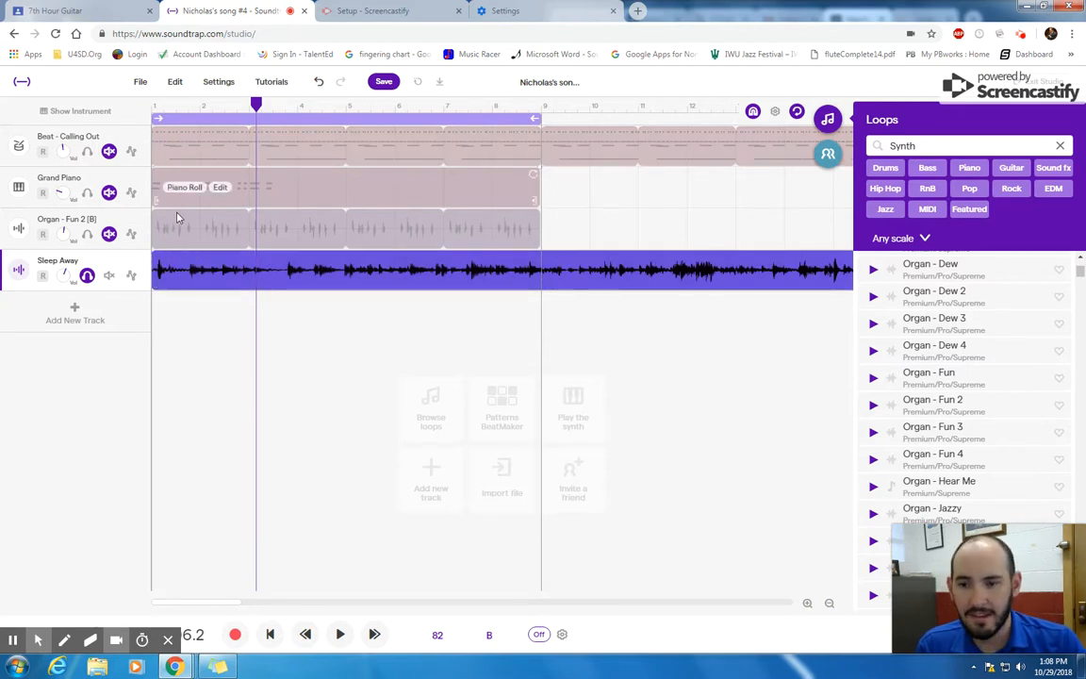
right_click(542, 274)
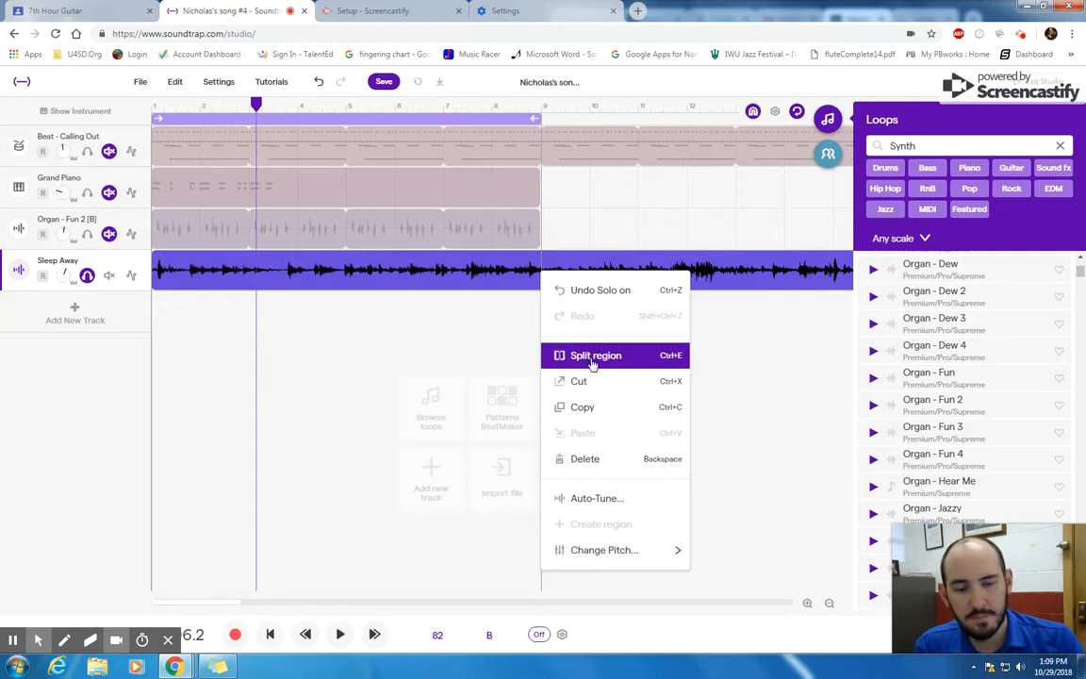
click(592, 364)
click(506, 347)
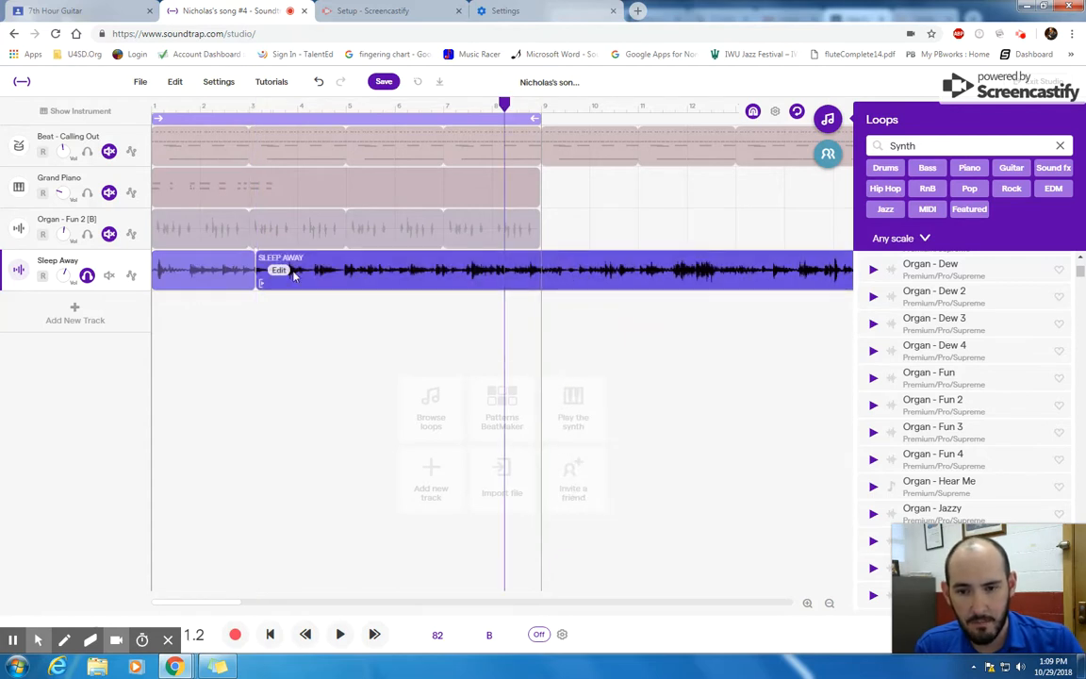
- Move the Sleep Away section after the split away from the opening clip and delete it, keeping only the opening clip
drag(520, 272, 625, 273)
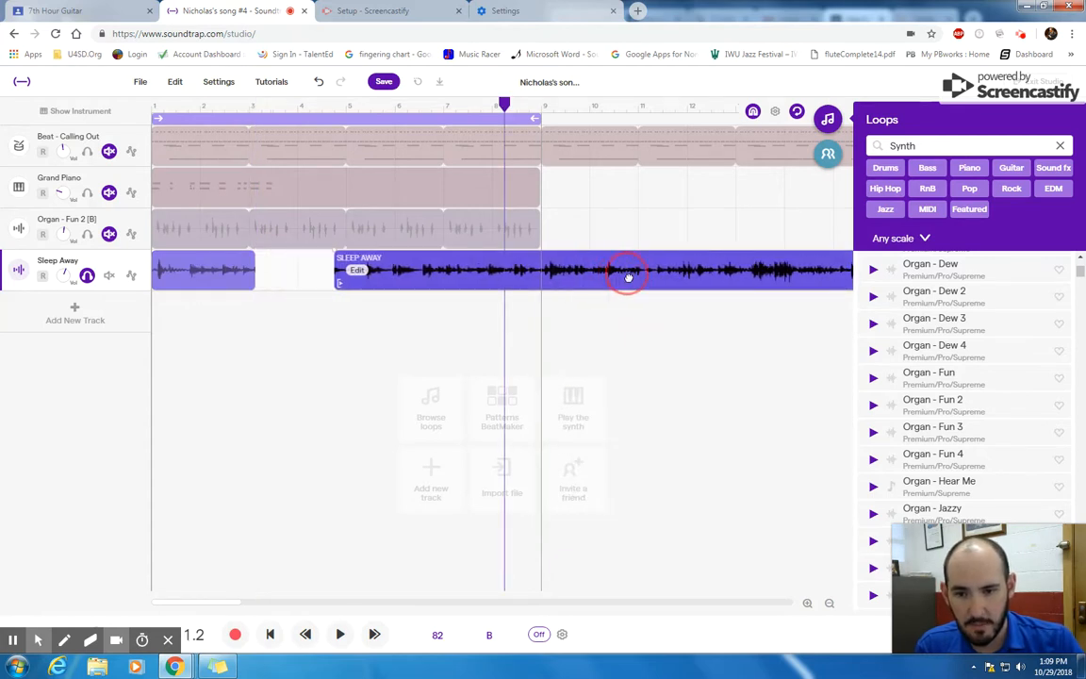
drag(225, 269, 195, 269)
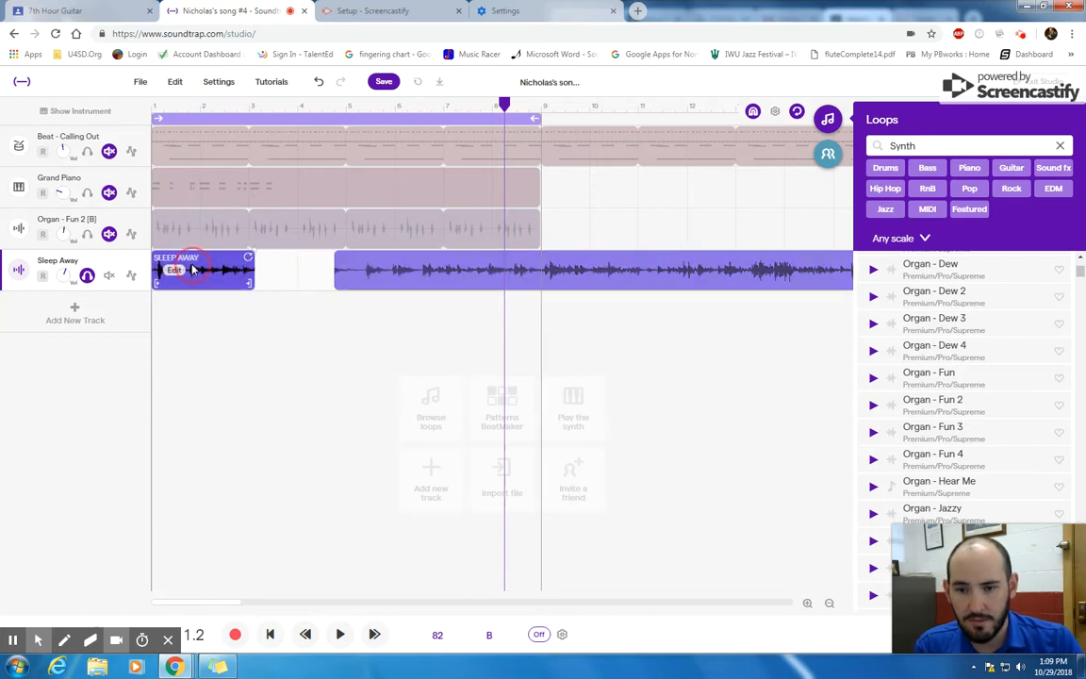
click(393, 271)
key(Delete)
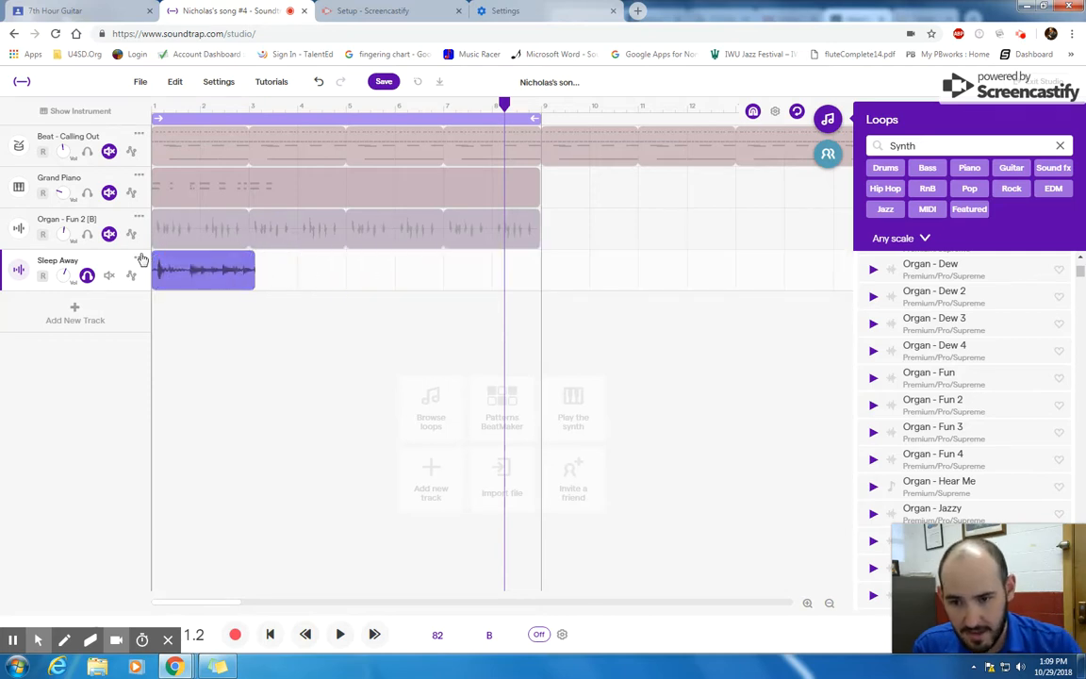
- Loop the remaining Sleep Away clip out to between bars 13 and 14, and play it soloed from the start
click(236, 273)
drag(251, 257, 773, 245)
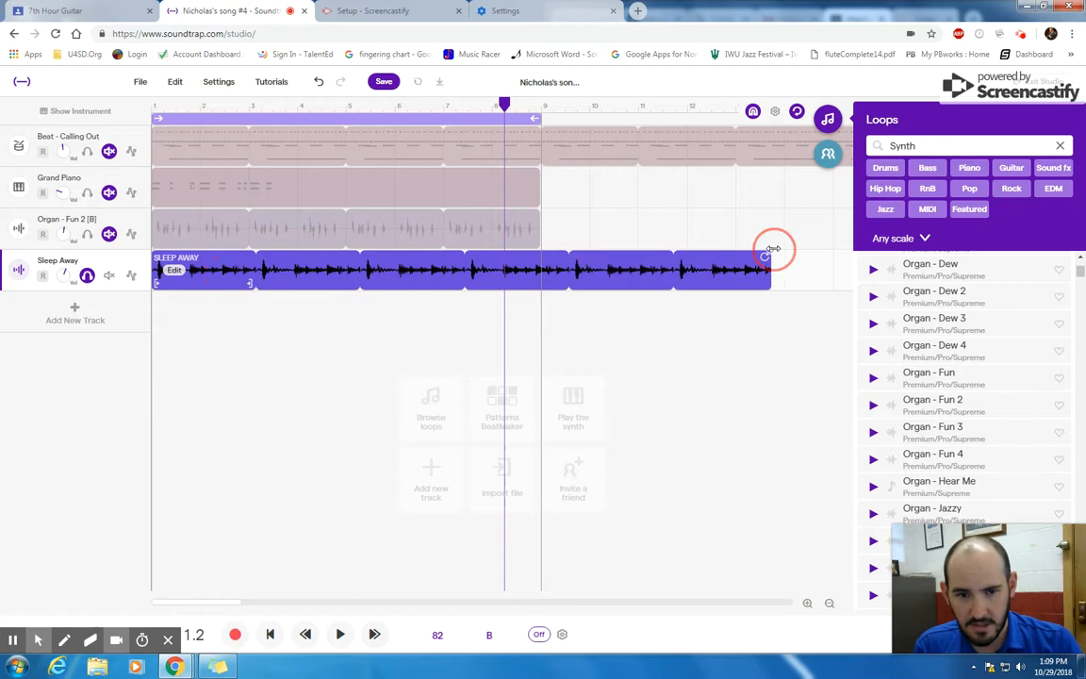
click(269, 634)
click(340, 633)
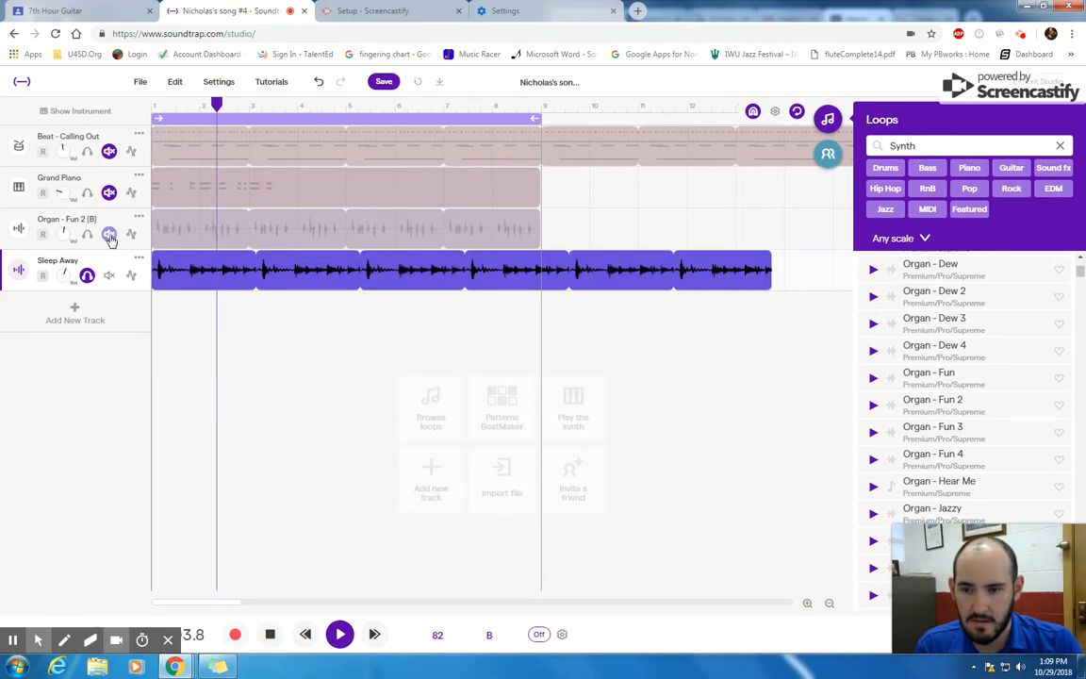
click(339, 635)
- Unsolo the Sleep Away track, mute the Grand Piano track, and play the mix from the start to about bar 3
click(86, 275)
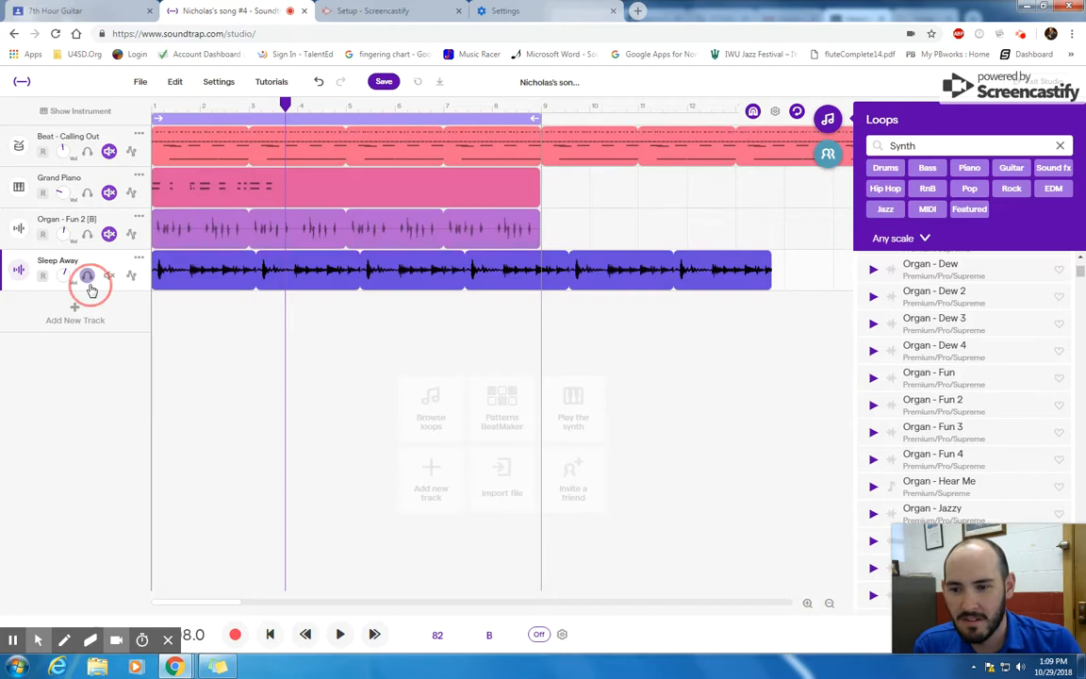
click(110, 193)
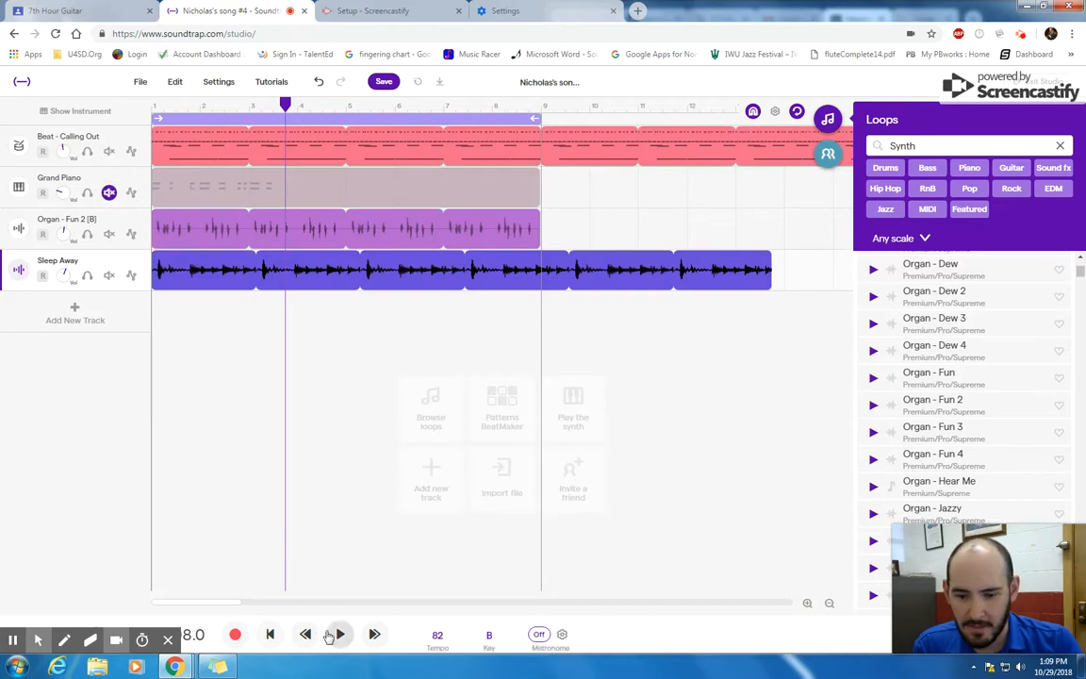
click(270, 634)
click(340, 635)
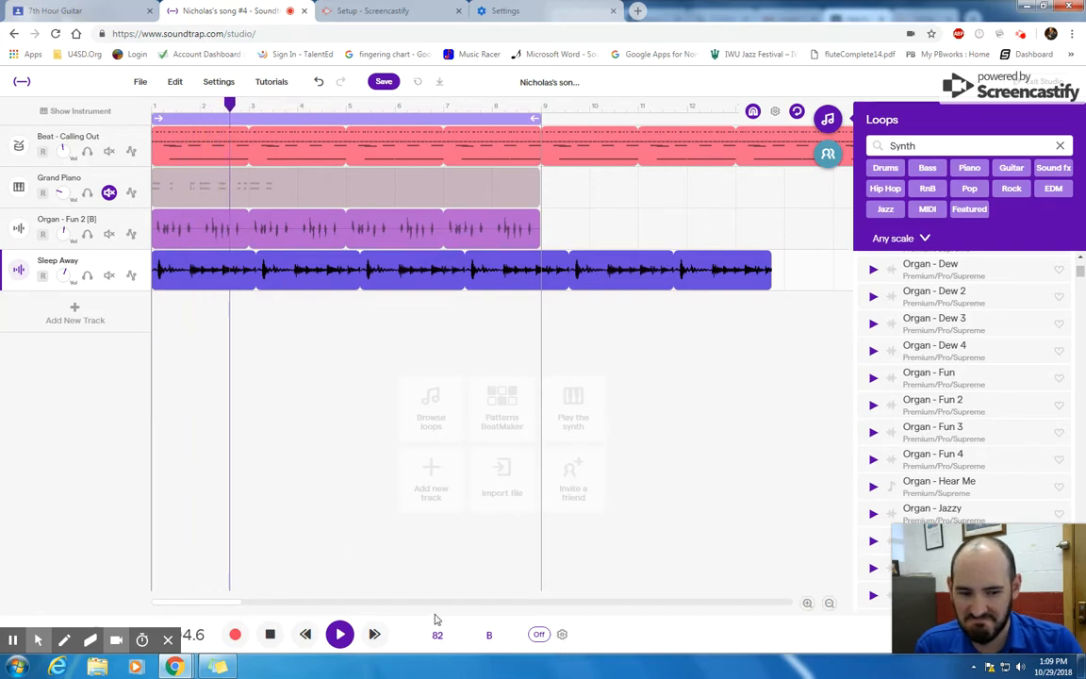
key(space)
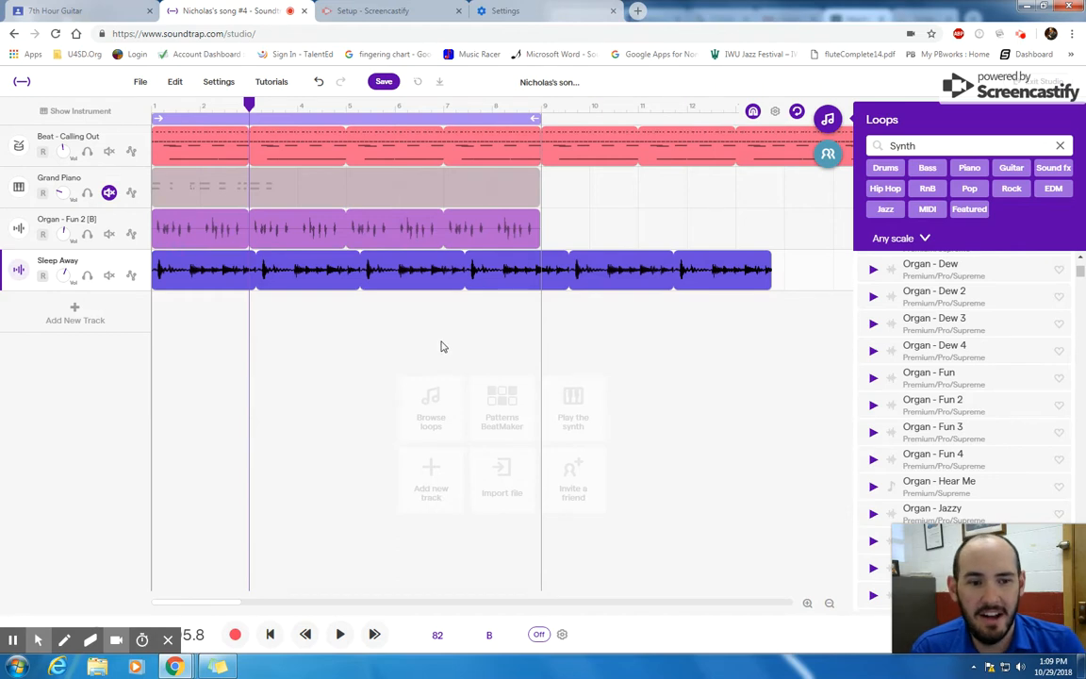
- Hide the loop library and save the song
click(828, 119)
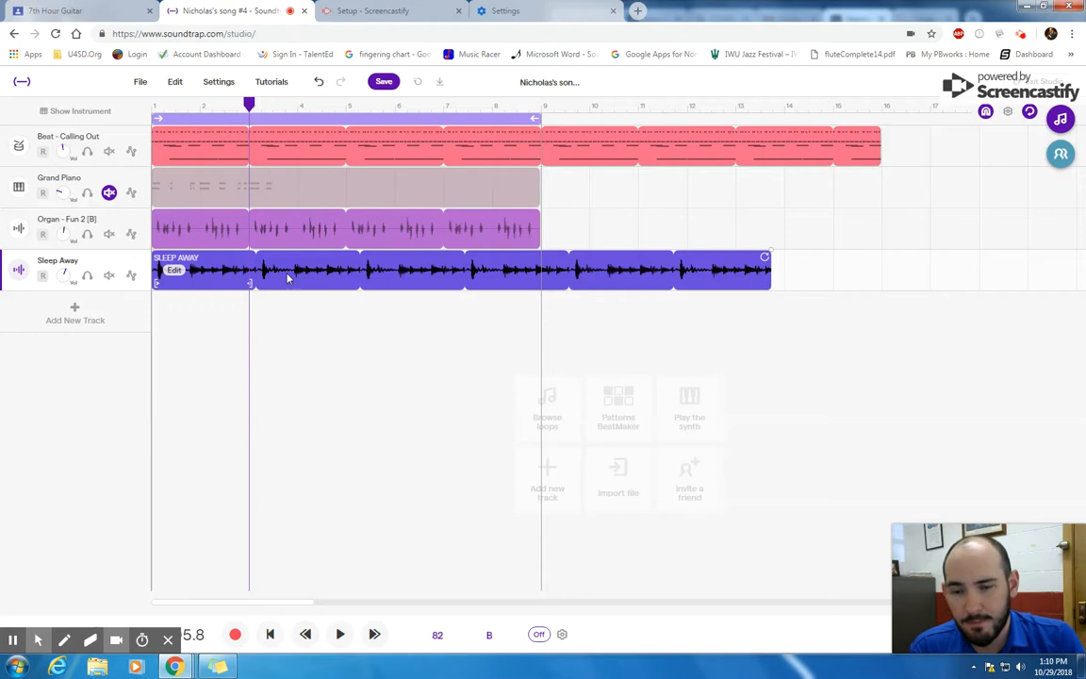
click(382, 82)
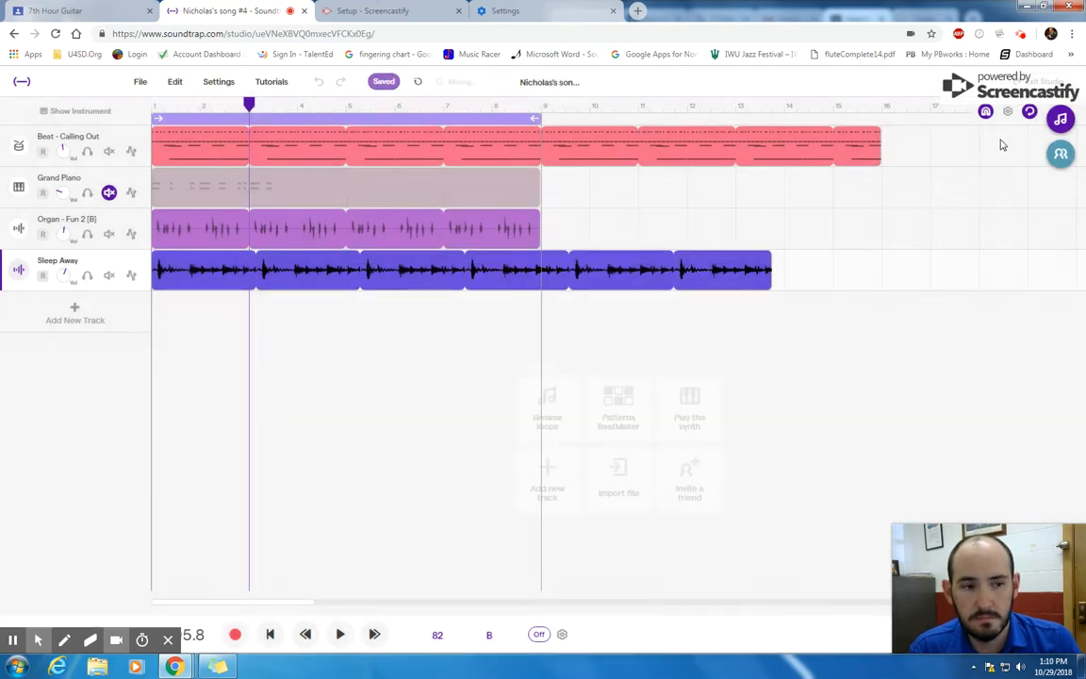
- Invite a suggested Soundtrap contact to collaborate on the project, using the default message and allowing them to invite others
click(1060, 155)
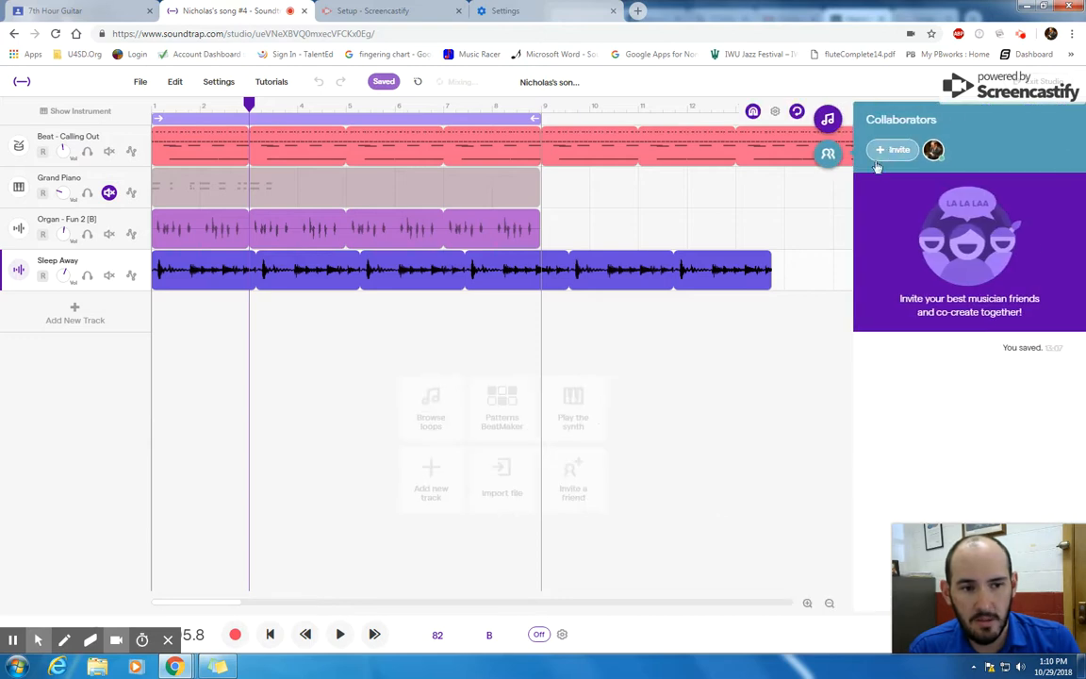
click(895, 151)
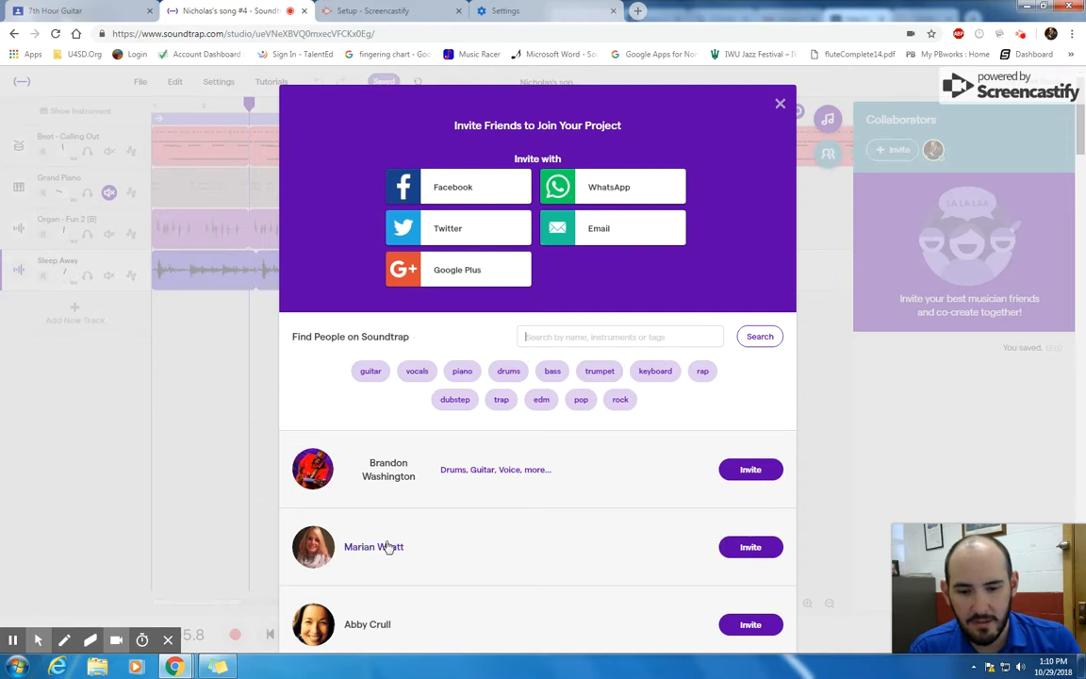
scroll(512, 591, down, 1)
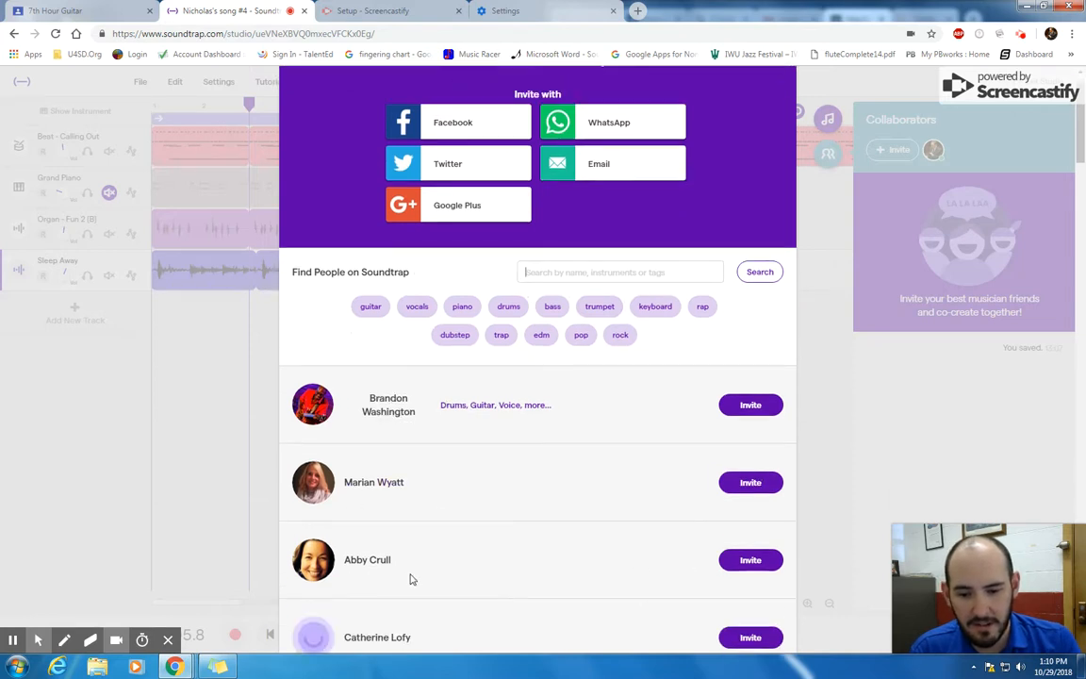
scroll(446, 521, down, 3)
click(745, 376)
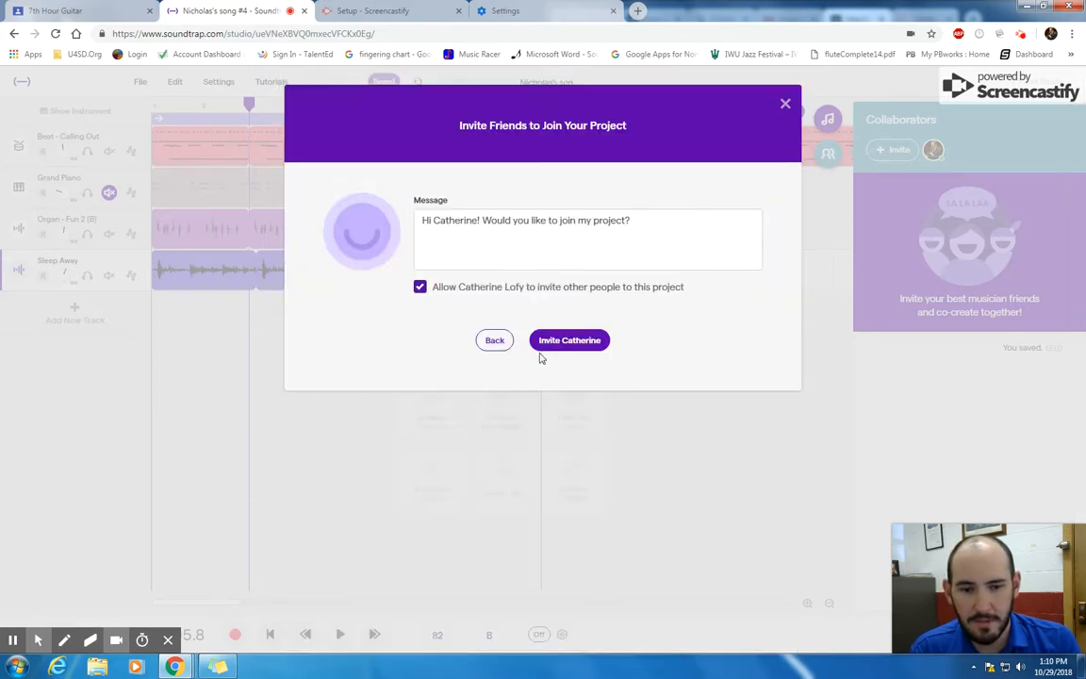
click(585, 344)
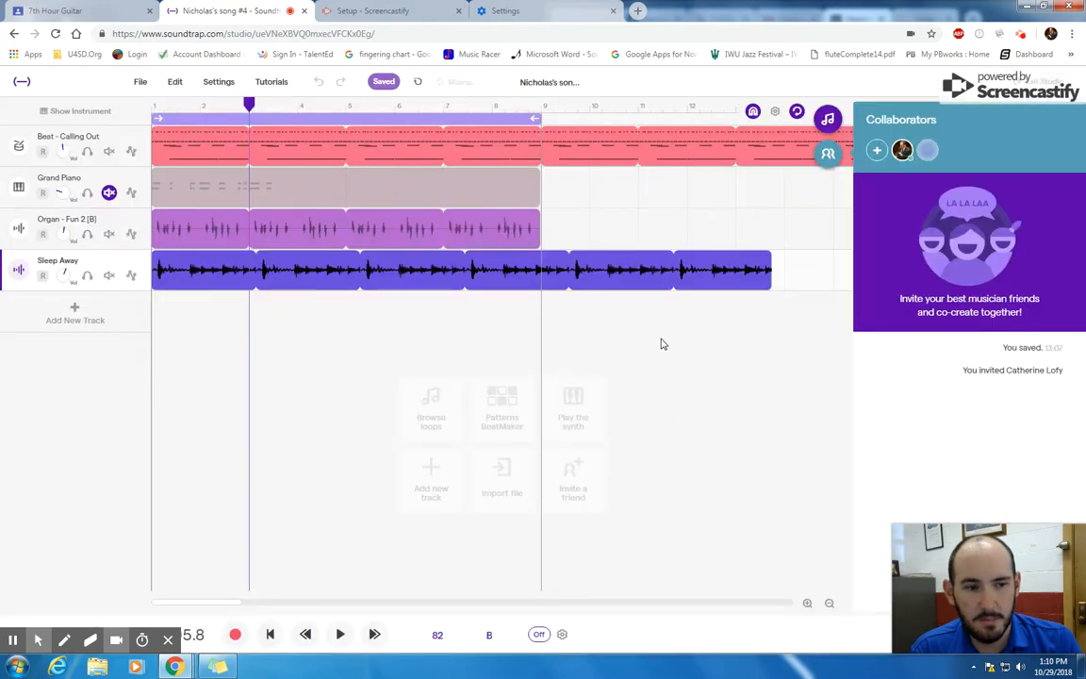
click(823, 250)
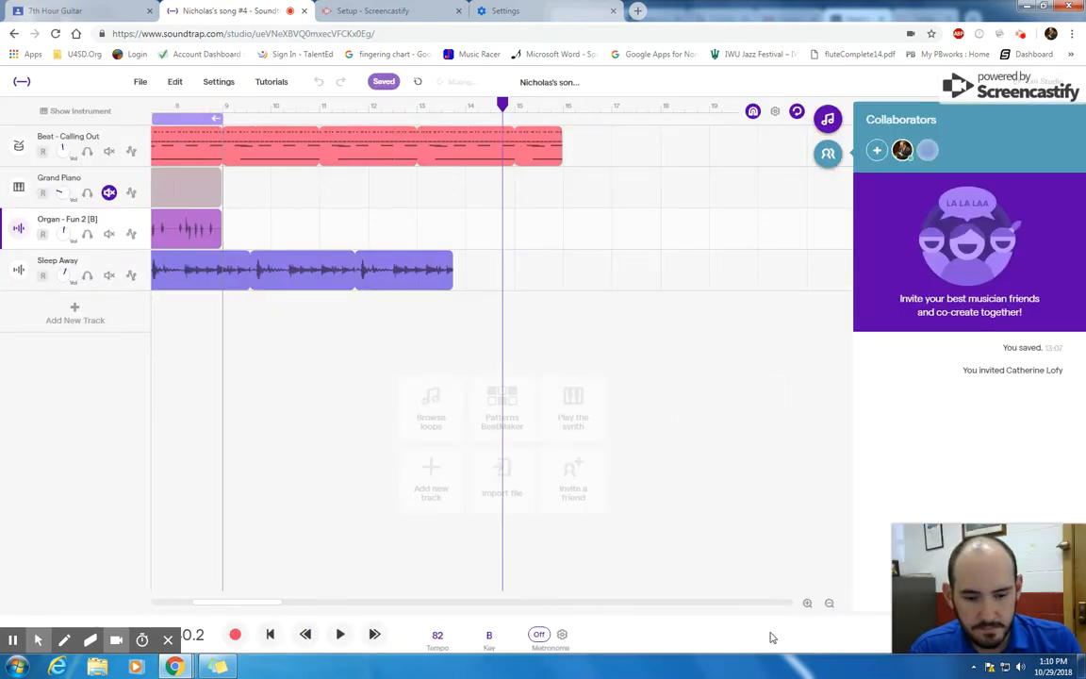
click(1020, 33)
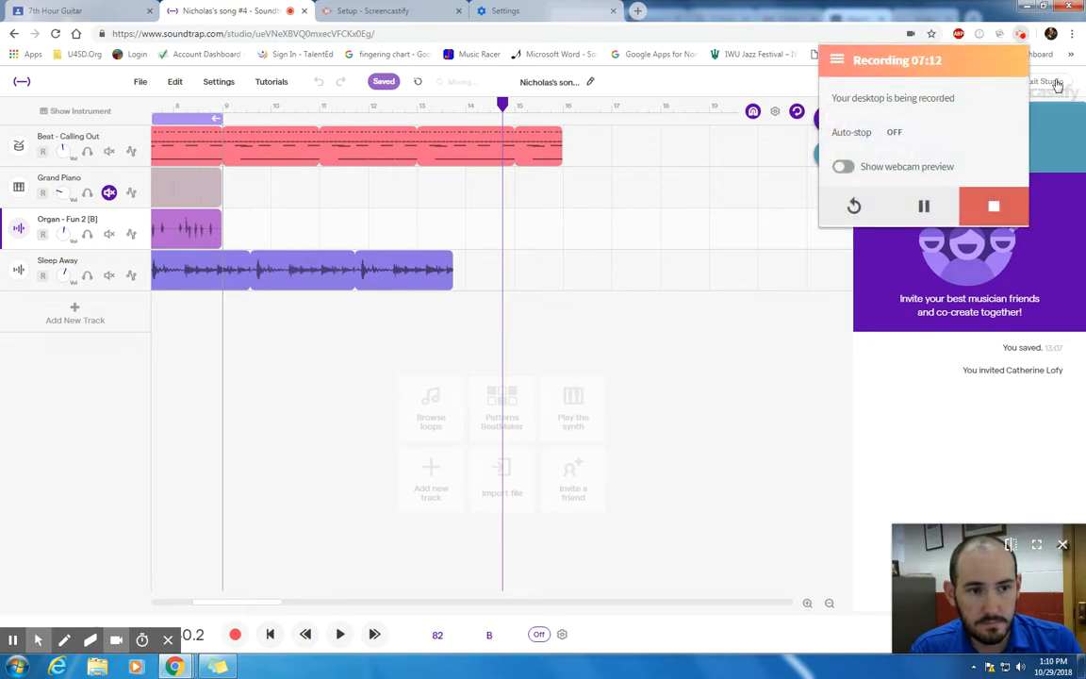